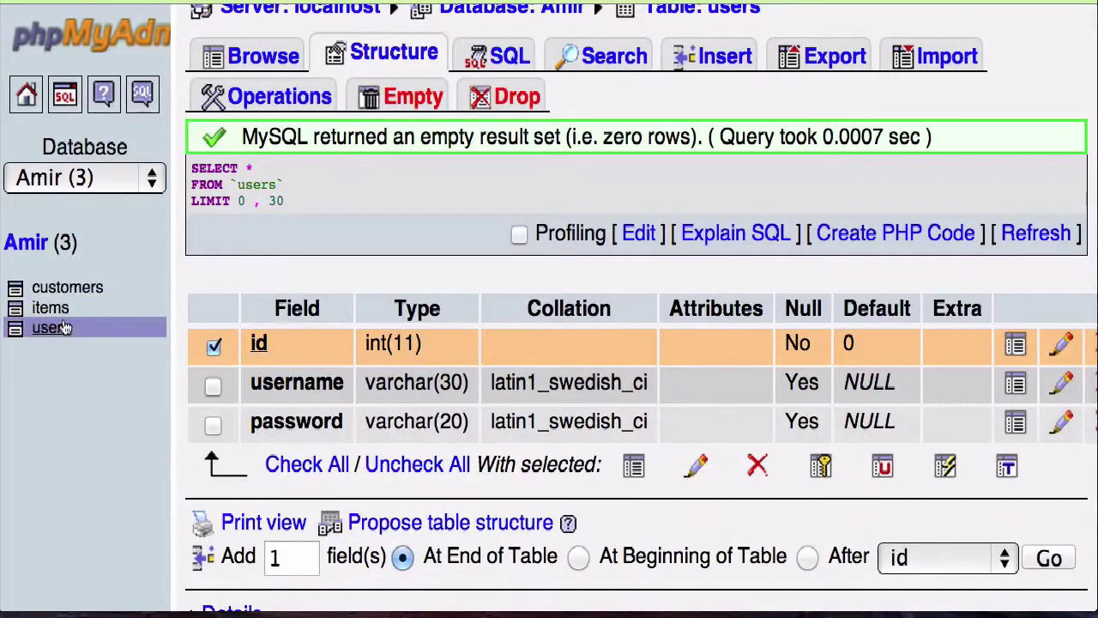
# Open the database's SQL query box and delete its default query
pyautogui.click(61, 325)
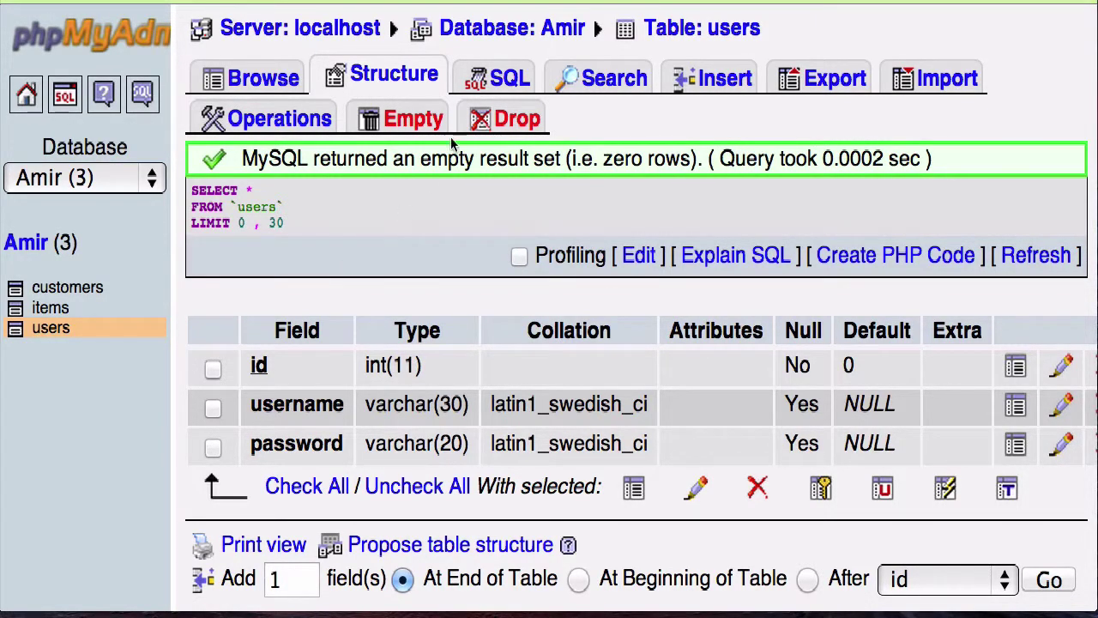
pyautogui.click(505, 76)
pyautogui.moveTo(529, 272); pyautogui.dragTo(196, 206)
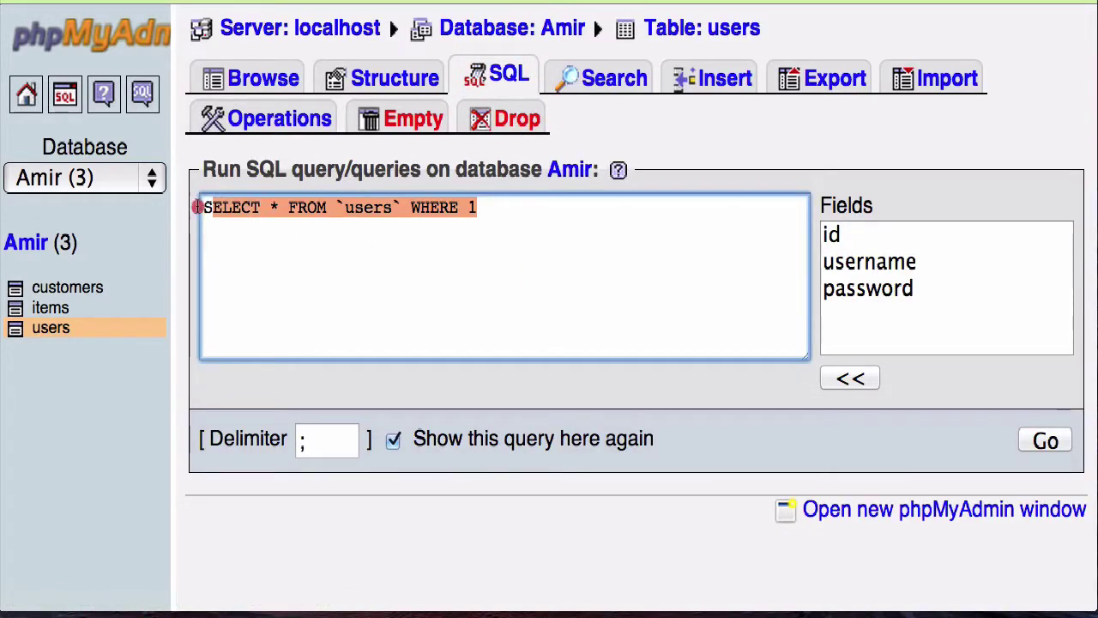
pyautogui.press('BackSpace')
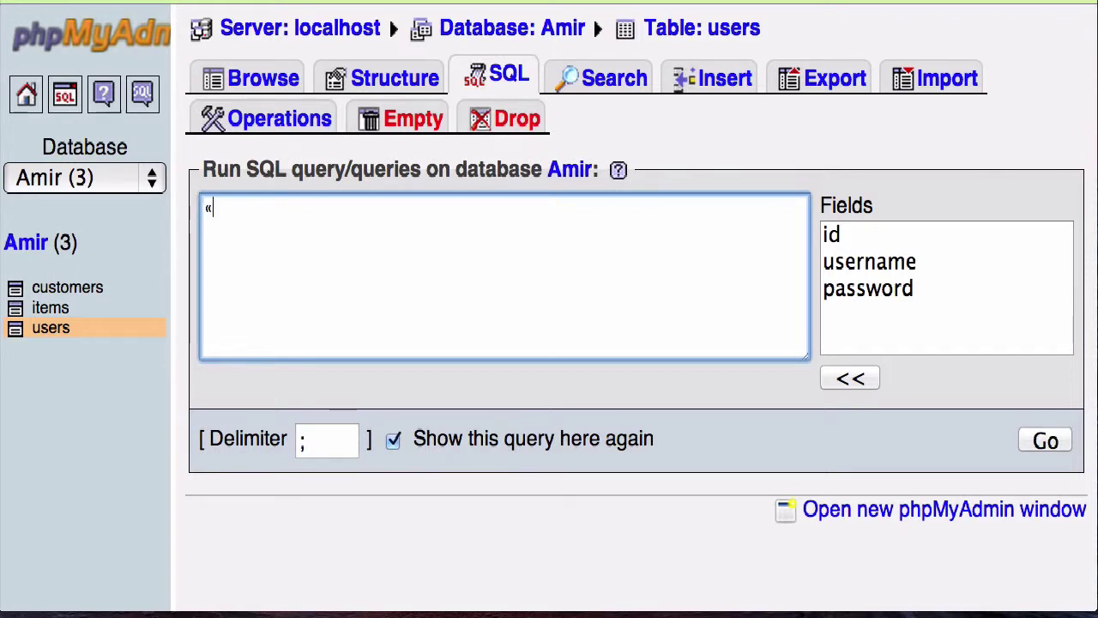
pyautogui.write('«سشقیب')
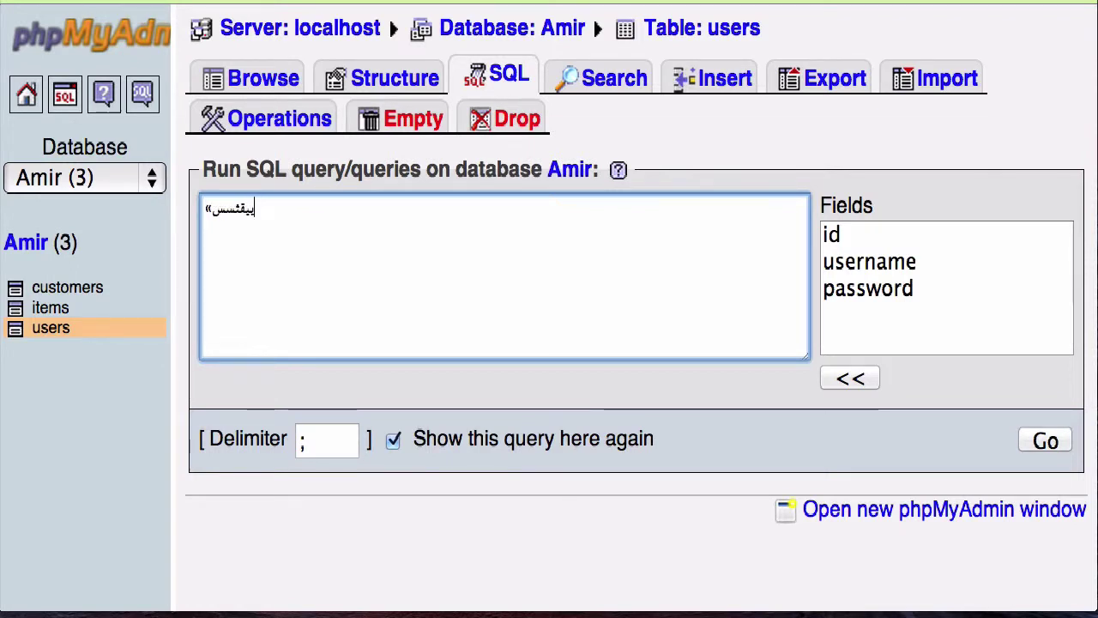
pyautogui.press('BackSpace')
pyautogui.press('BackSpace')
pyautogui.press('BackSpace')
pyautogui.press('BackSpace')
pyautogui.press('BackSpace')
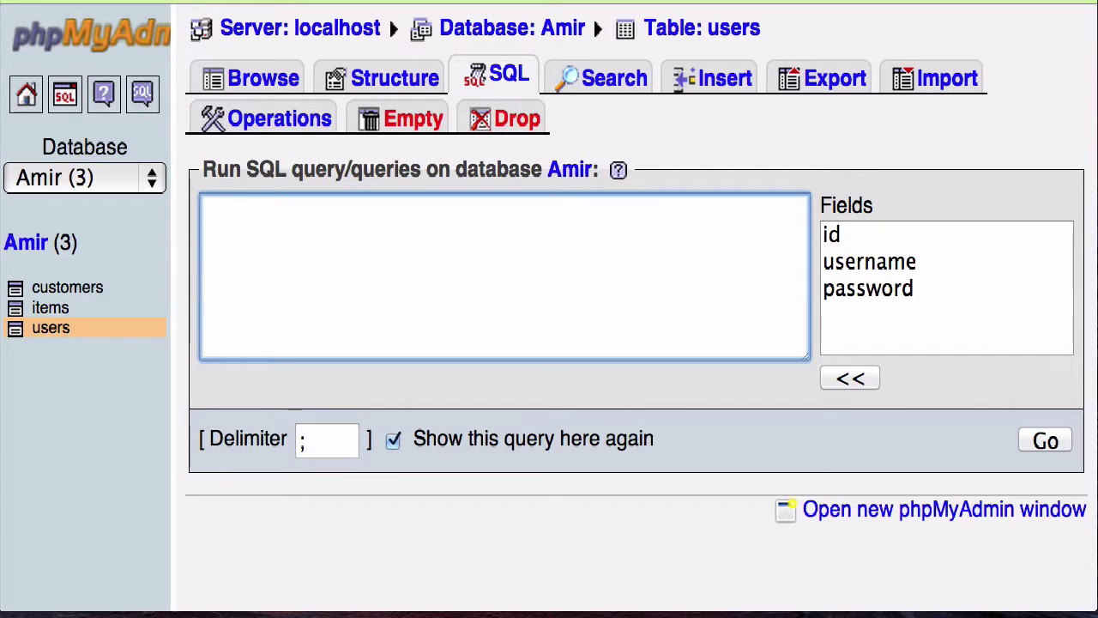
# Switch to an English keyboard and type 'Address 1' and 'Address 2' on two lines, fixing the typo
pyautogui.click(823, 0)
pyautogui.click(858, 0)
pyautogui.write('A')
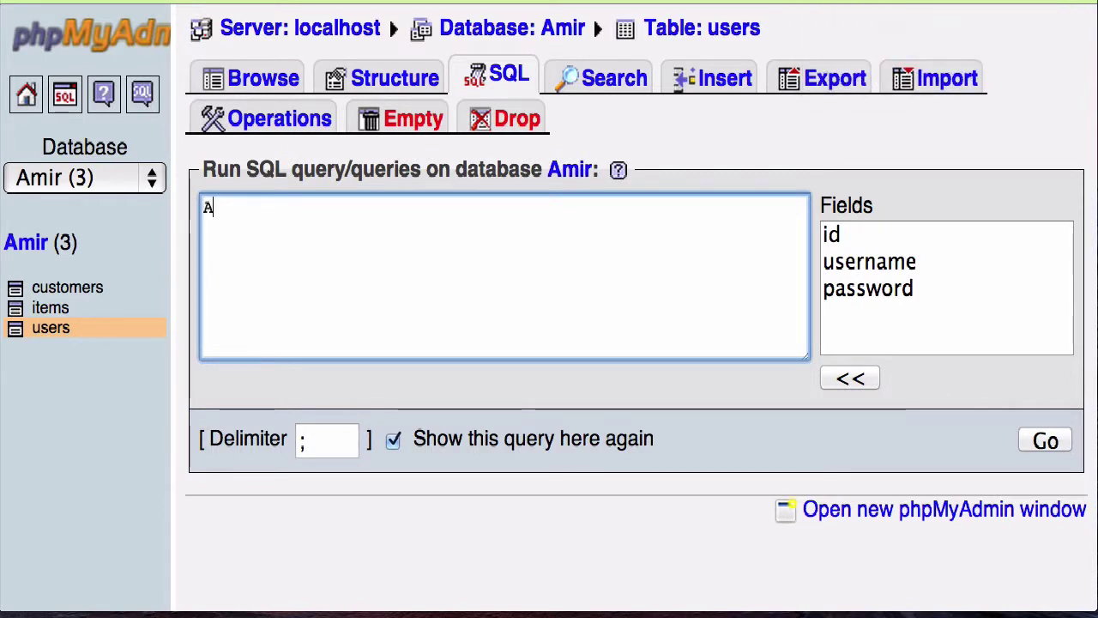
pyautogui.write('ddress ')
pyautogui.write('1')
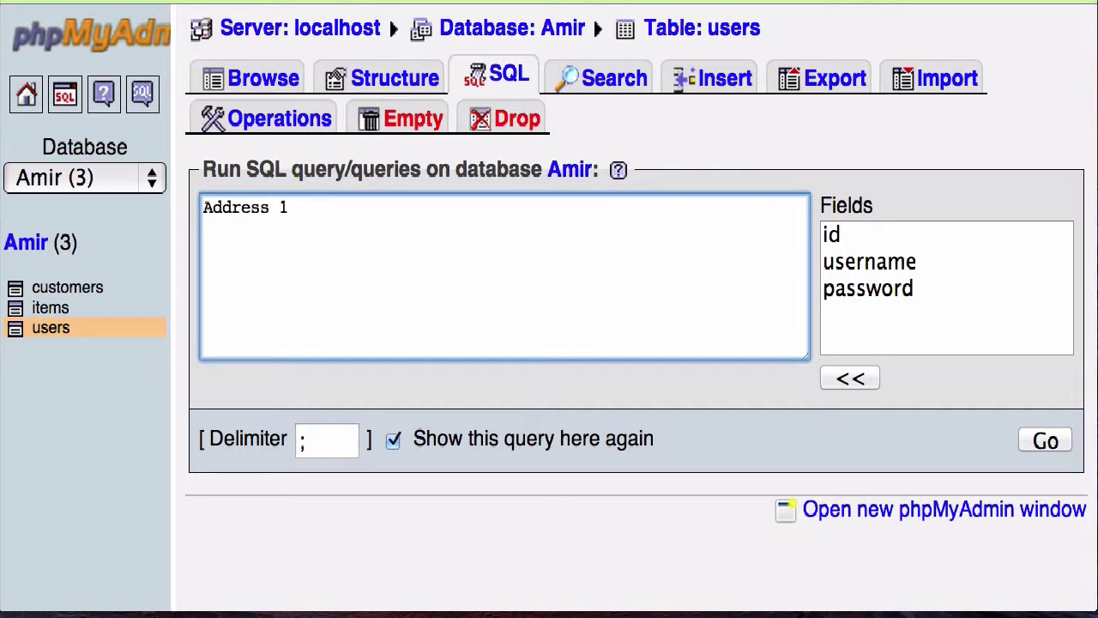
pyautogui.press('Return')
pyautogui.write('A')
pyautogui.write('drress ')
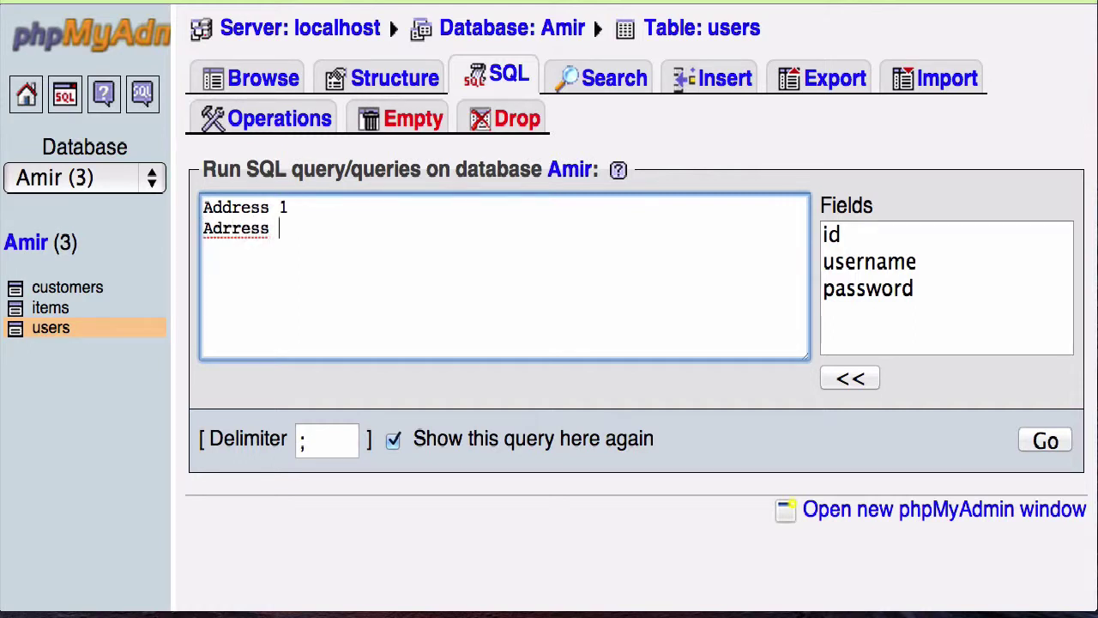
pyautogui.write('2')
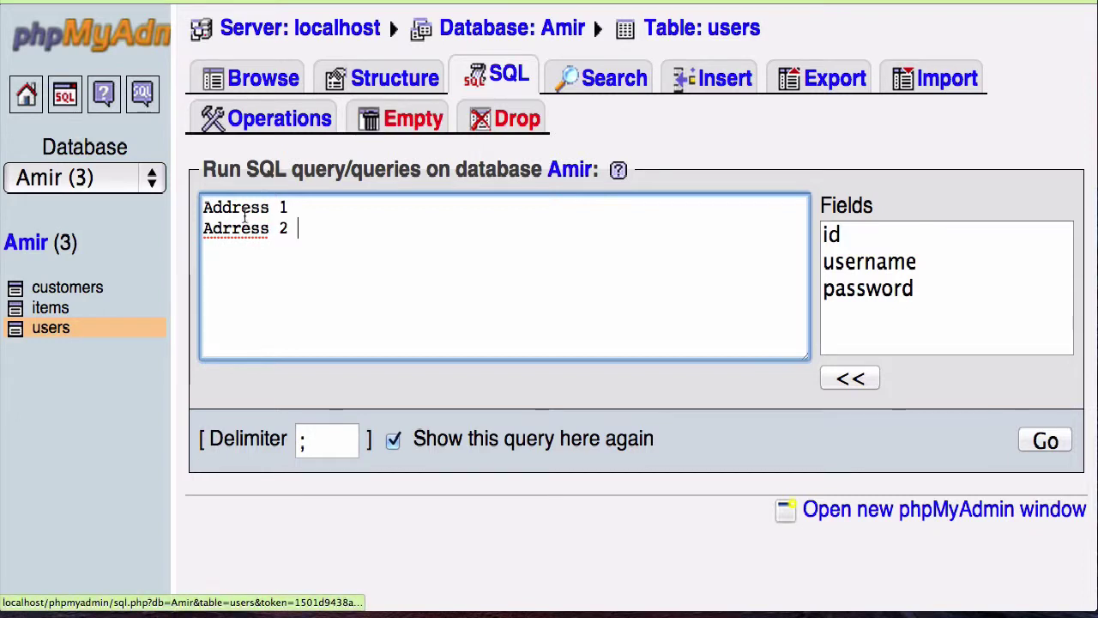
pyautogui.click(225, 228)
pyautogui.press('Delete')
pyautogui.write('d')
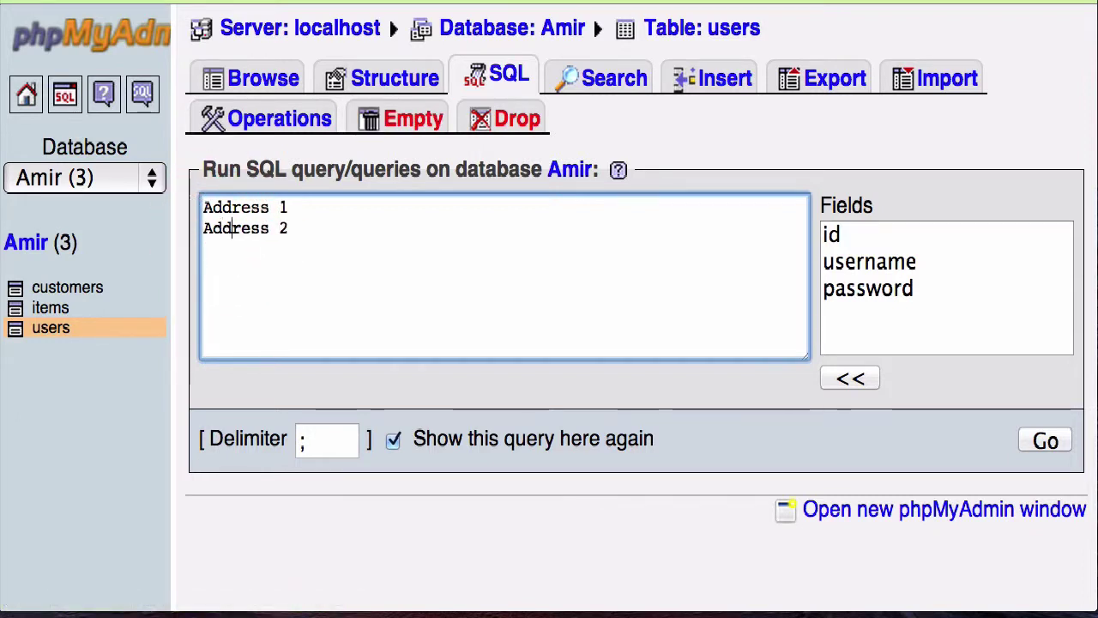
# Check the two typed lines by selecting them, then deselect them
pyautogui.click(318, 228)
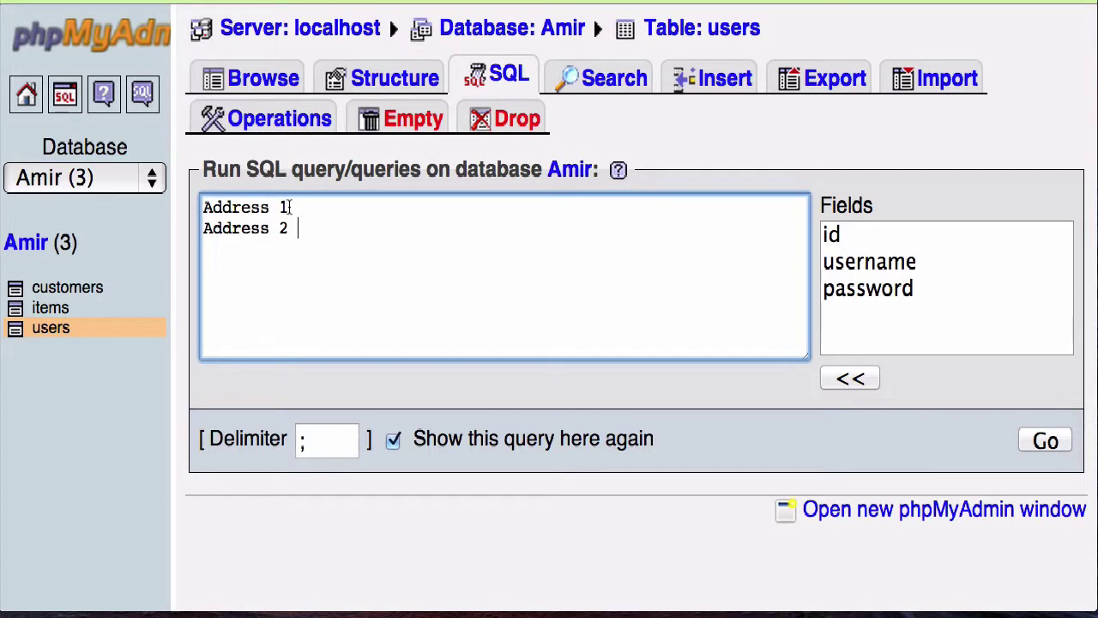
pyautogui.click(302, 207)
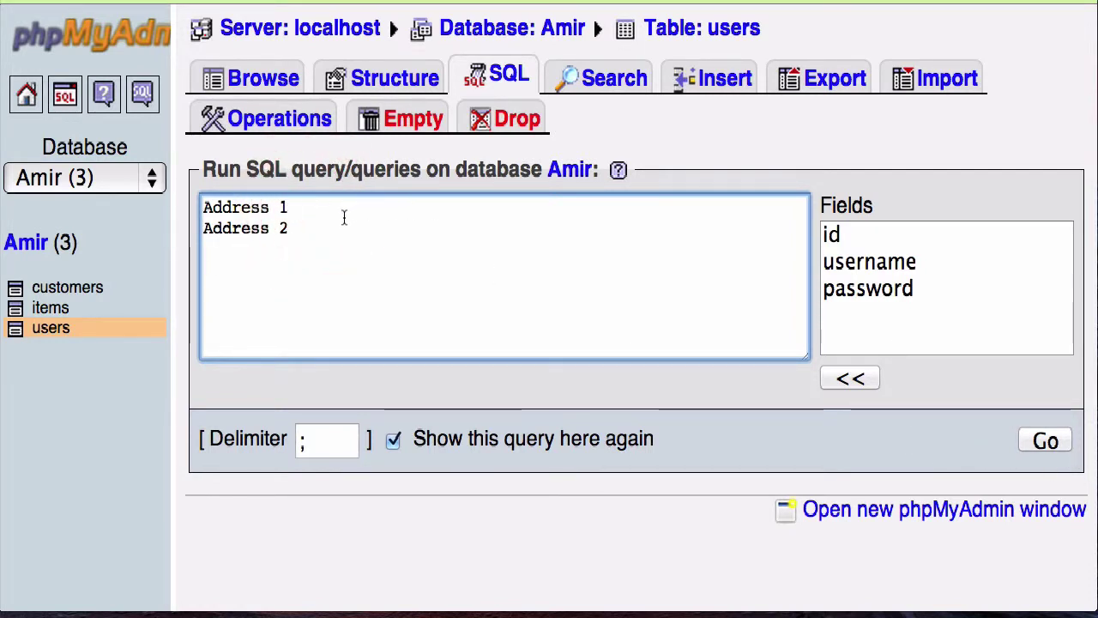
pyautogui.click(340, 222)
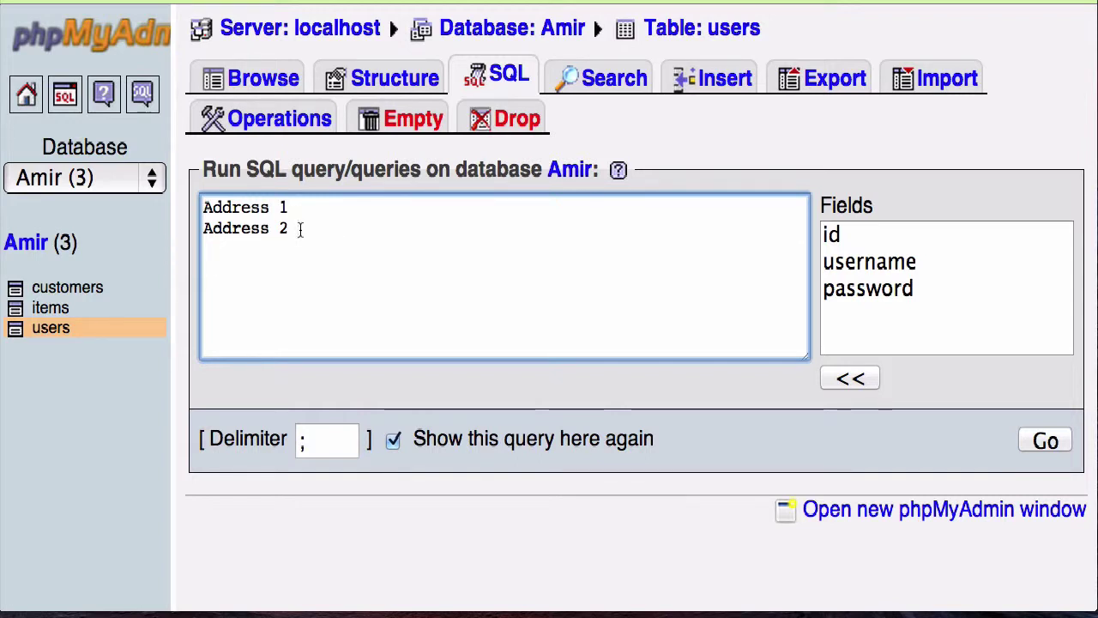
pyautogui.moveTo(300, 229); pyautogui.dragTo(203, 207)
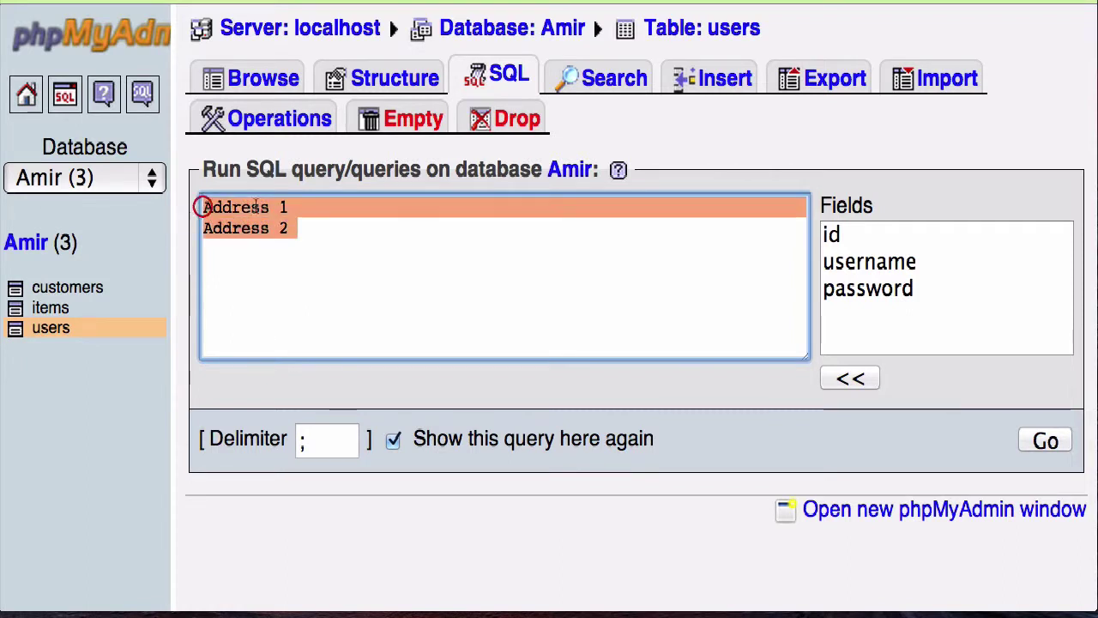
pyautogui.click(311, 230)
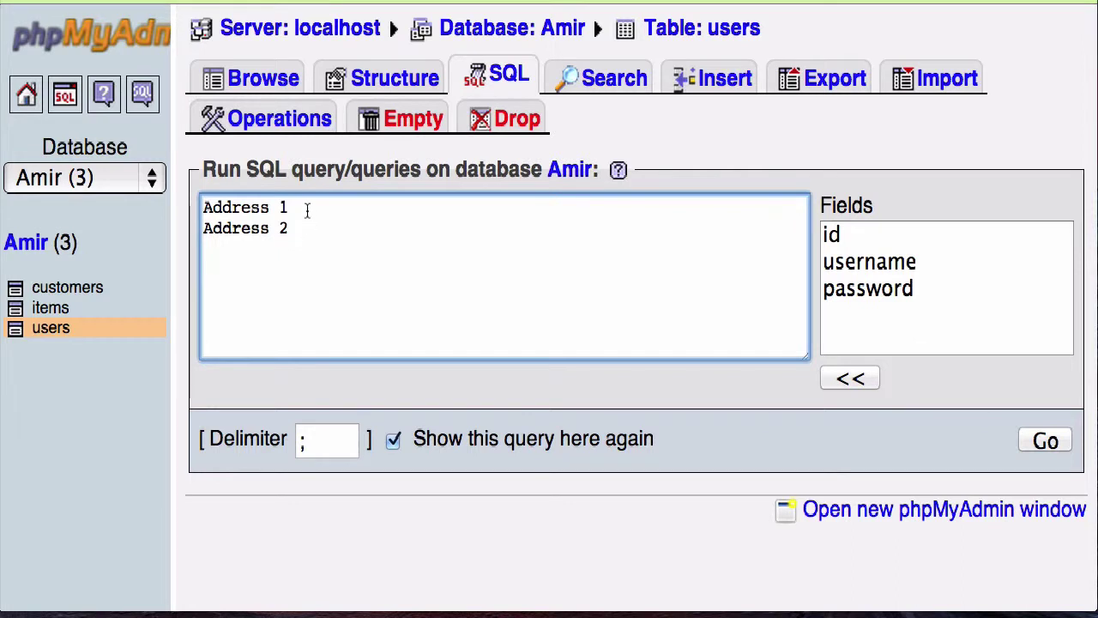
# Rename the two lines to address_1 and address_2
pyautogui.click(212, 208)
pyautogui.press('BackSpace')
pyautogui.write('a')
pyautogui.click(214, 228)
pyautogui.press('BackSpace')
pyautogui.write('a')
pyautogui.click(279, 208)
pyautogui.press('BackSpace')
pyautogui.write('-')
pyautogui.press('BackSpace')
pyautogui.write('_')
pyautogui.click(279, 228)
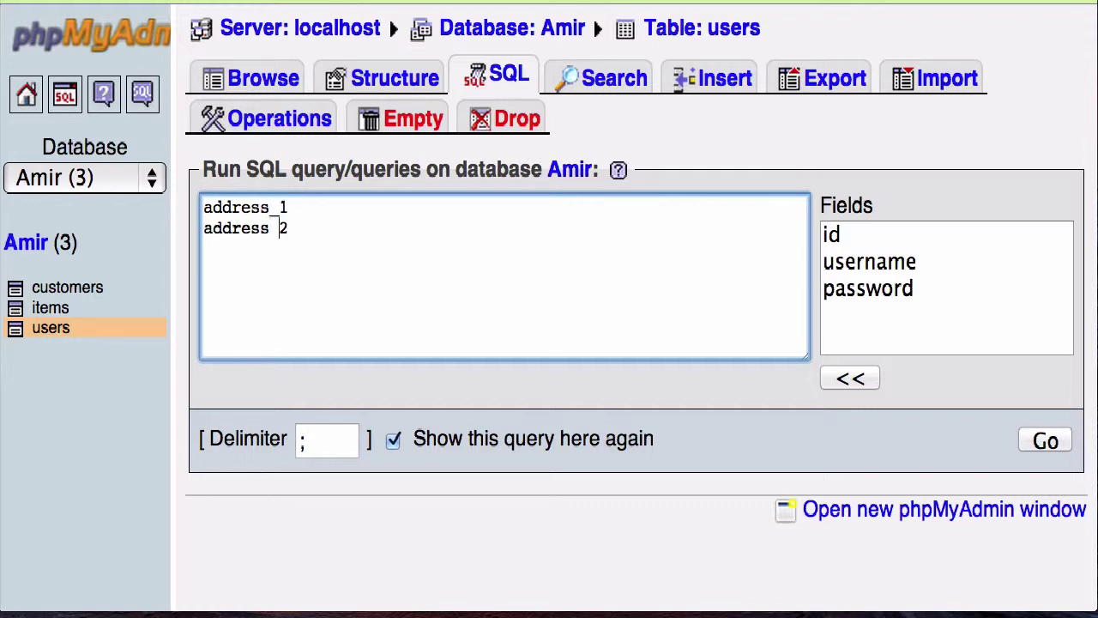
pyautogui.press('BackSpace')
pyautogui.write('_')
# Define address_1 as varchar(30) NOT NULL
pyautogui.click(315, 206)
pyautogui.write('va')
pyautogui.write('rchar(')
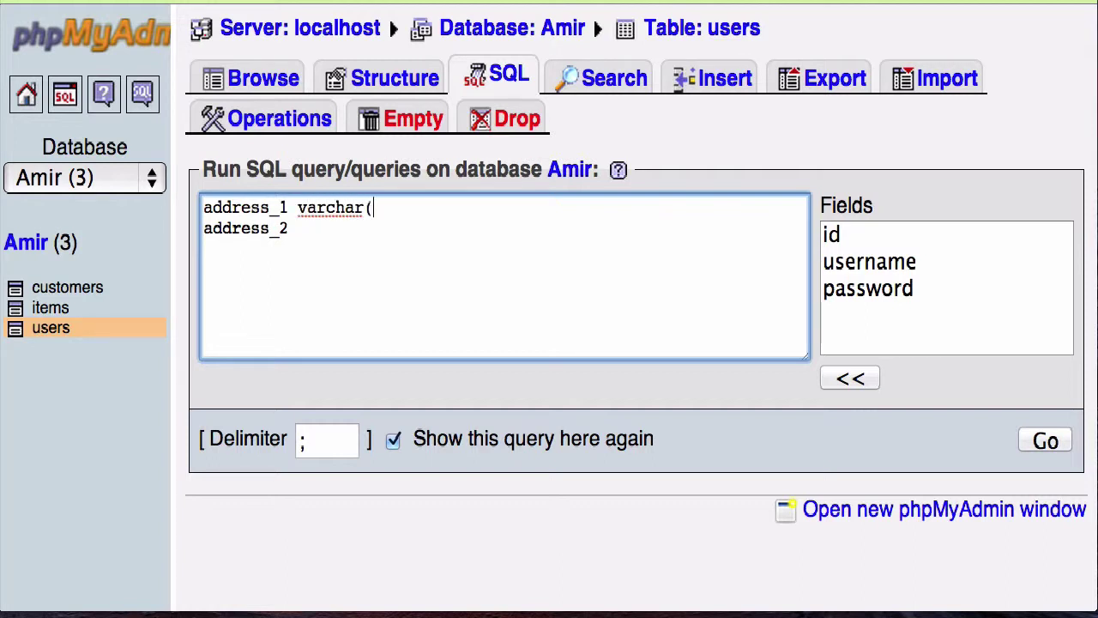
pyautogui.write(')')
pyautogui.press('Left')
pyautogui.write('30')
pyautogui.press('Right')
pyautogui.write('NOT NU')
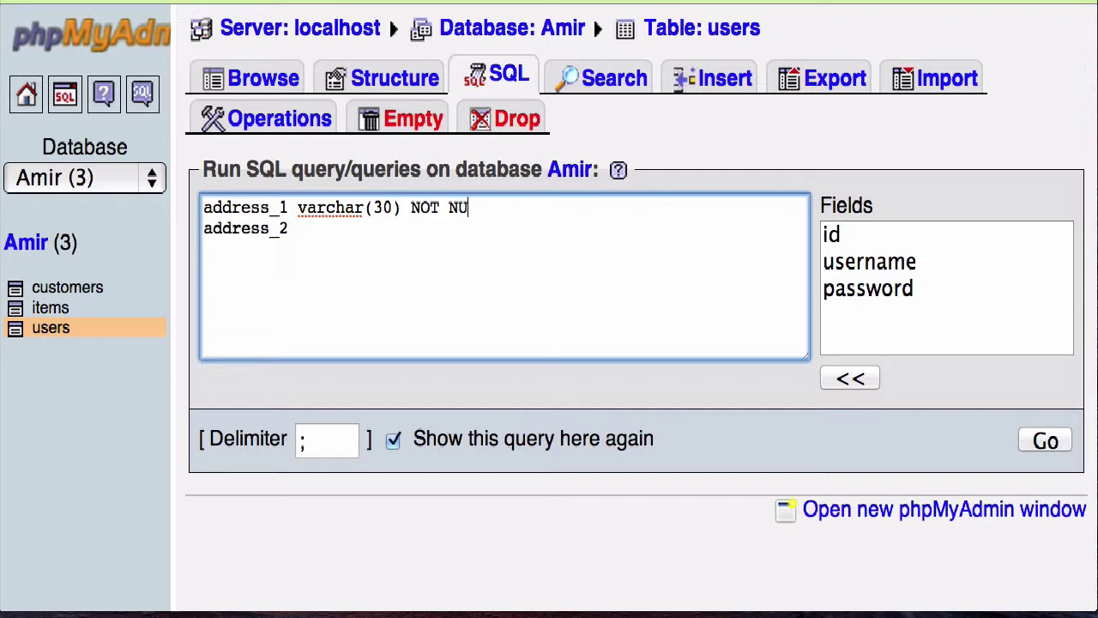
pyautogui.write('LL')
# Give address_2 a varchar(20) type, then delete both drafted lines
pyautogui.click(348, 236)
pyautogui.press('BackSpace')
pyautogui.write('varchar')
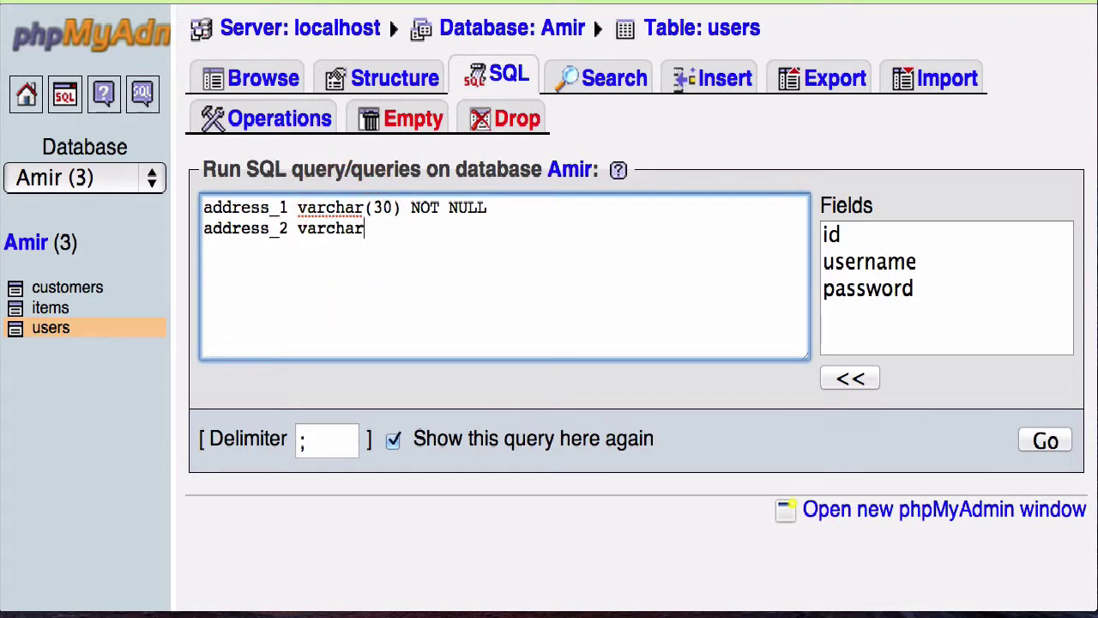
pyautogui.write('(20)')
pyautogui.press('Left')
pyautogui.write('20')
pyautogui.moveTo(419, 240); pyautogui.dragTo(198, 192)
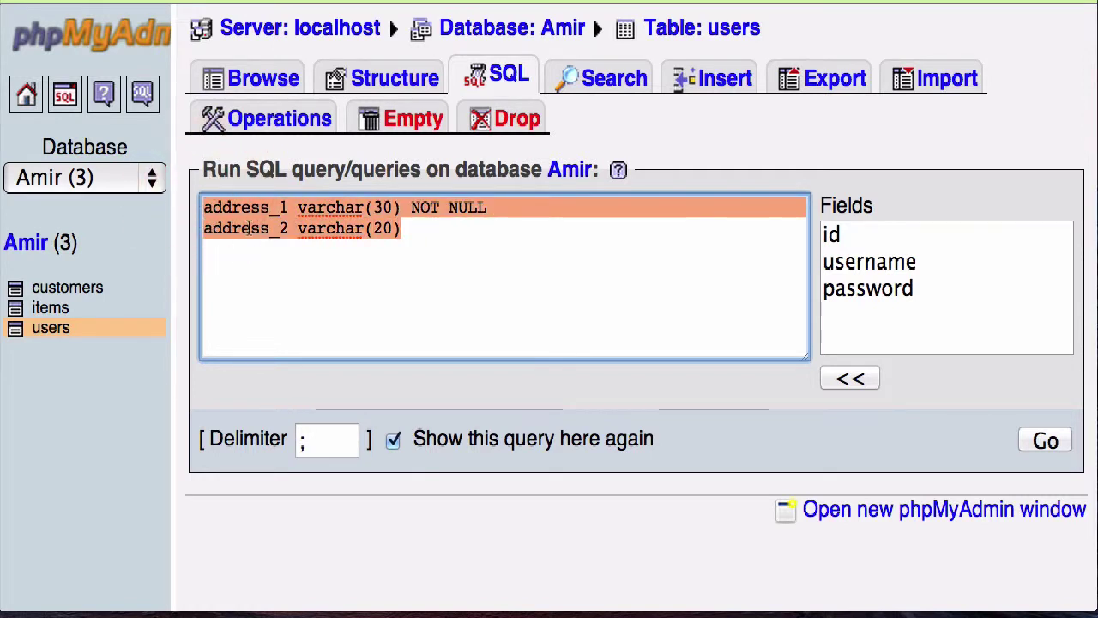
pyautogui.press('BackSpace')
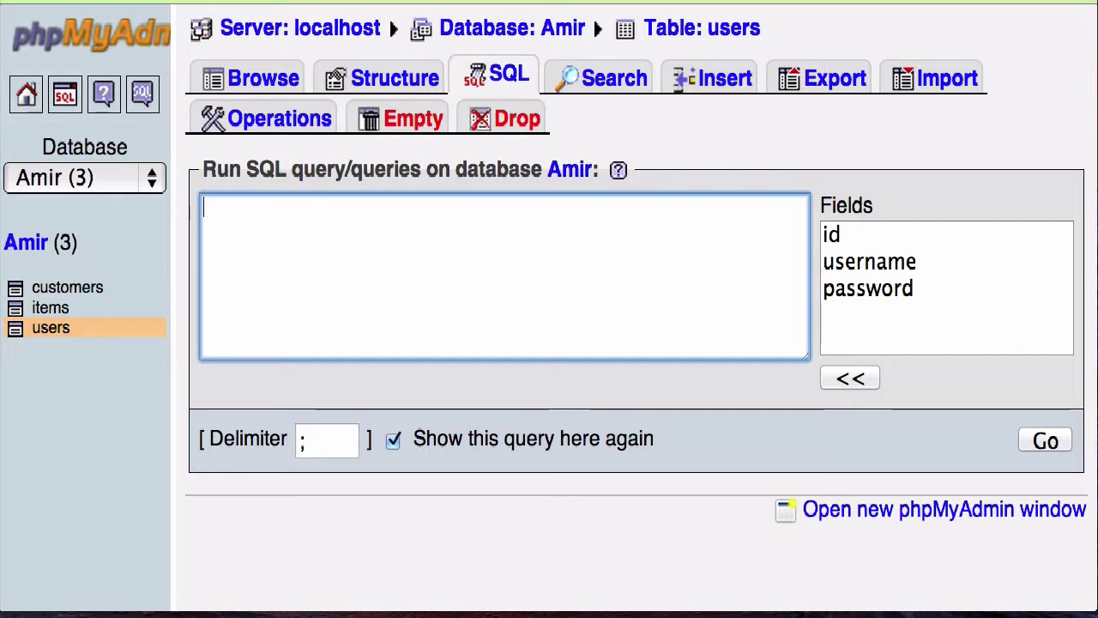
pyautogui.write('users')
pyautogui.press('BackSpace')
pyautogui.press('BackSpace')
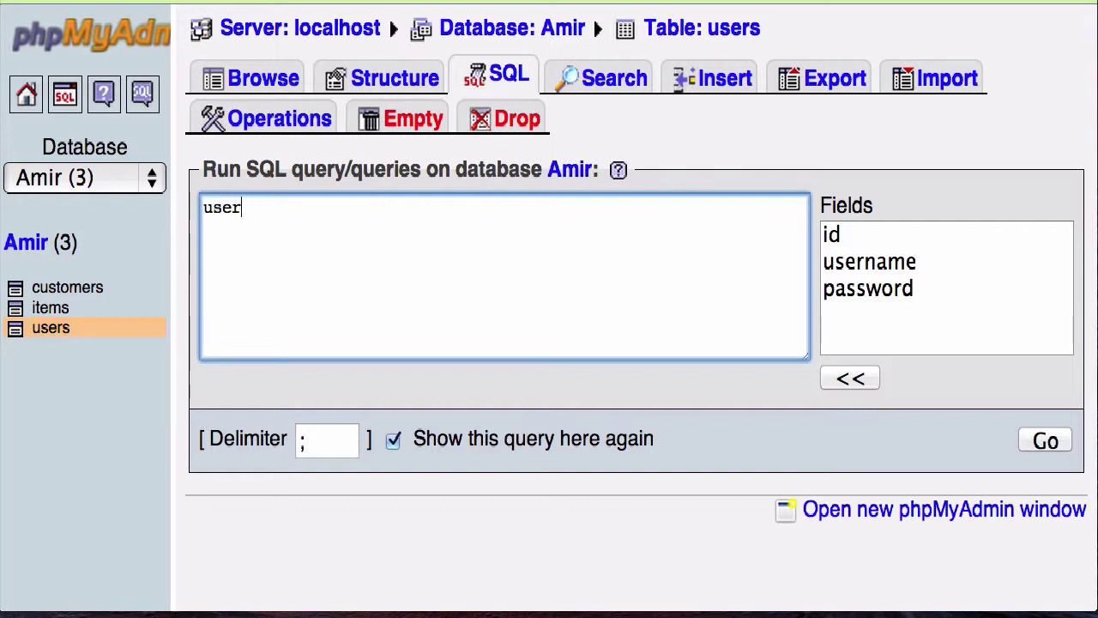
pyautogui.write('name ')
pyautogui.write('passwor')
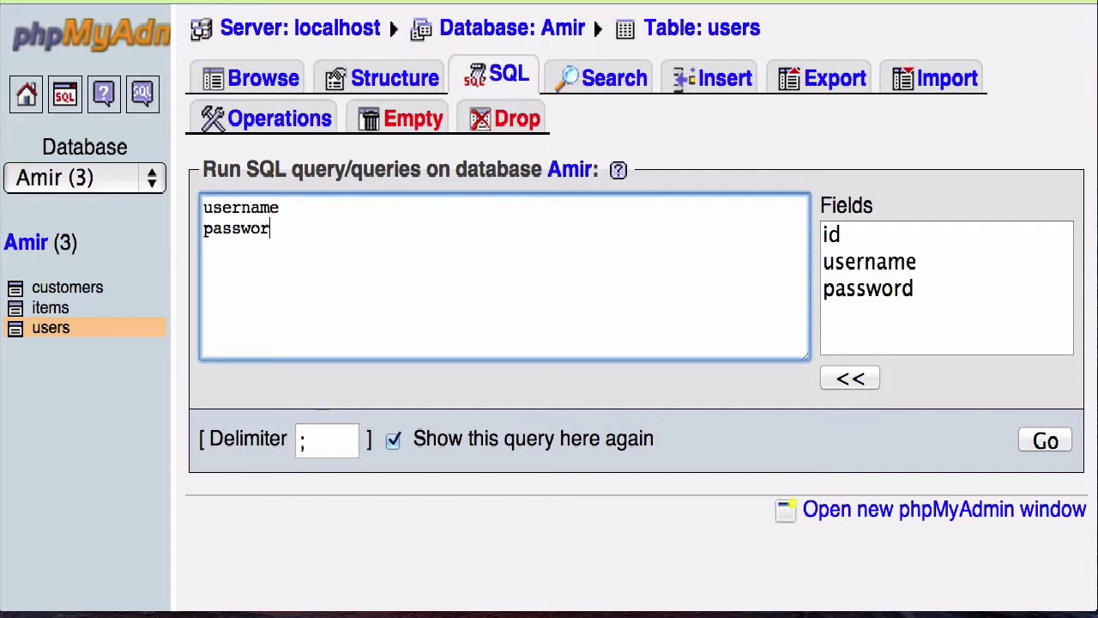
pyautogui.write('d')
pyautogui.press('Home')
pyautogui.press('Up')
pyautogui.press('Return')
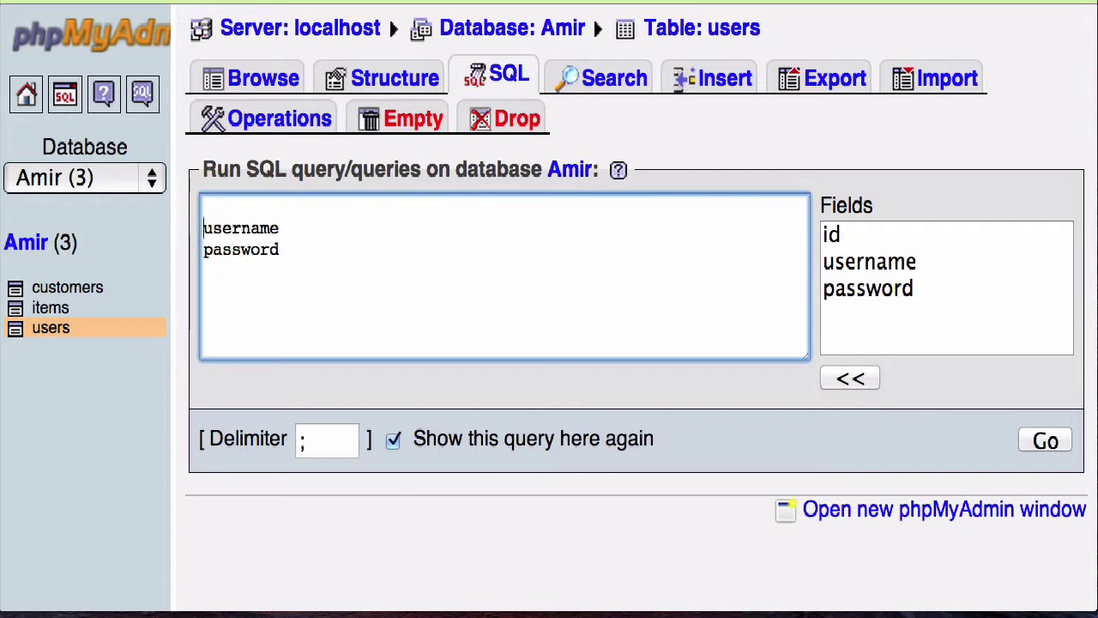
pyautogui.press('Up')
pyautogui.write('id')
pyautogui.write('2')
pyautogui.write('3')
pyautogui.press('BackSpace')
pyautogui.press('BackSpace')
pyautogui.write('10')
pyautogui.write('098')
pyautogui.press('Return')
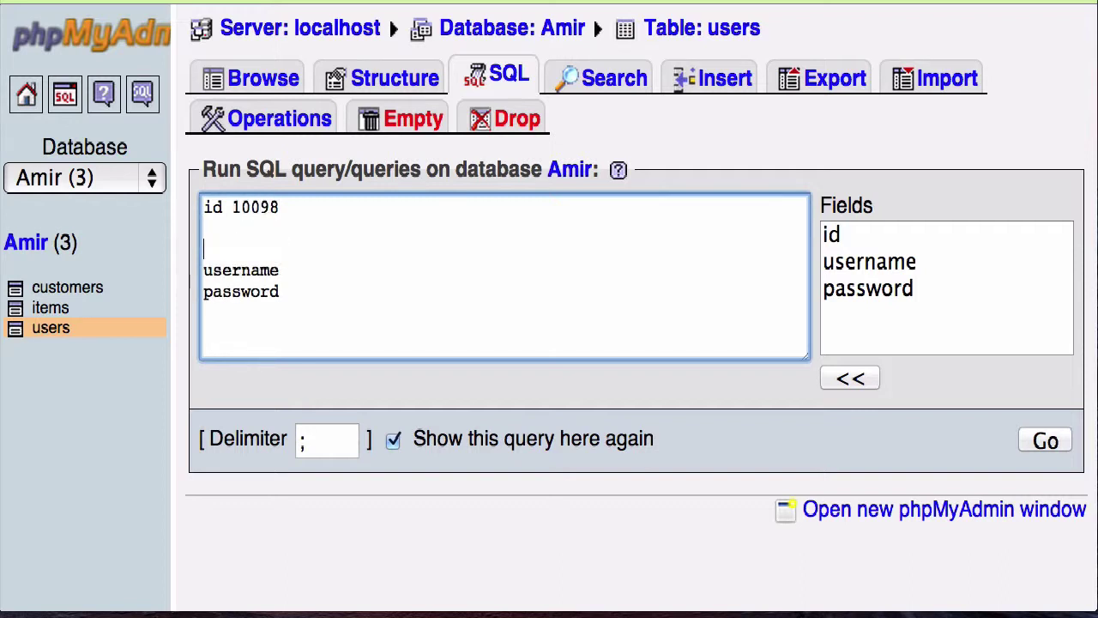
pyautogui.press('BackSpace')
pyautogui.press('BackSpace')
pyautogui.press('BackSpace')
pyautogui.press('BackSpace')
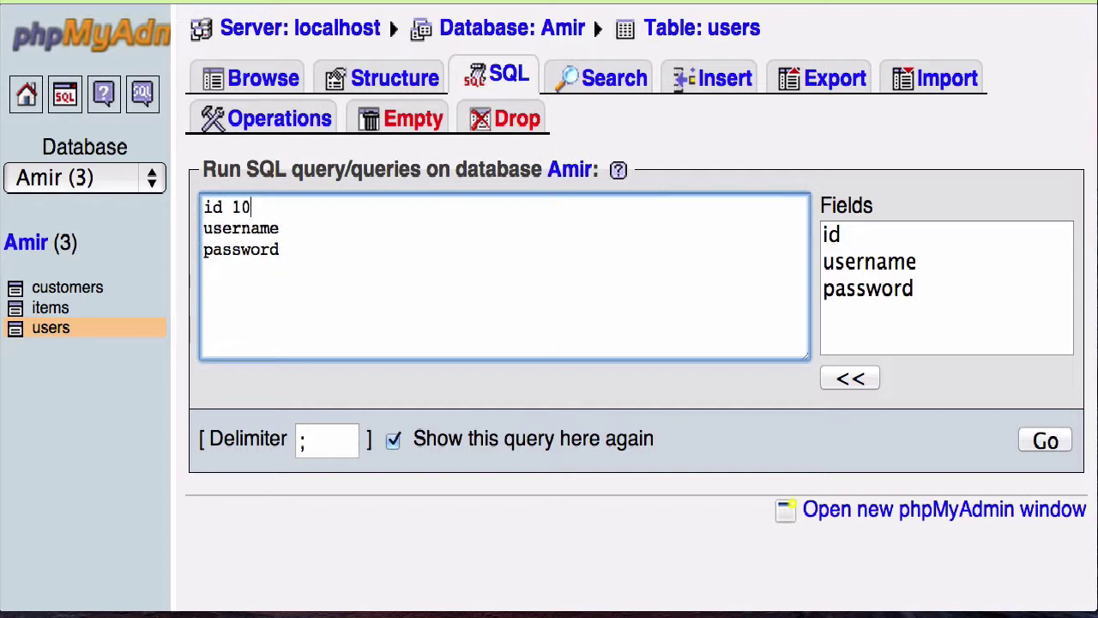
pyautogui.press('BackSpace')
pyautogui.press('BackSpace')
pyautogui.write('200008')
pyautogui.write('9')
pyautogui.press('BackSpace')
pyautogui.press('BackSpace')
pyautogui.press('BackSpace')
pyautogui.press('BackSpace')
pyautogui.press('BackSpace')
pyautogui.press('BackSpace')
pyautogui.press('BackSpace')
pyautogui.press('BackSpace')
pyautogui.press('BackSpace')
pyautogui.press('Down')
pyautogui.press('BackSpace')
pyautogui.press('Right')
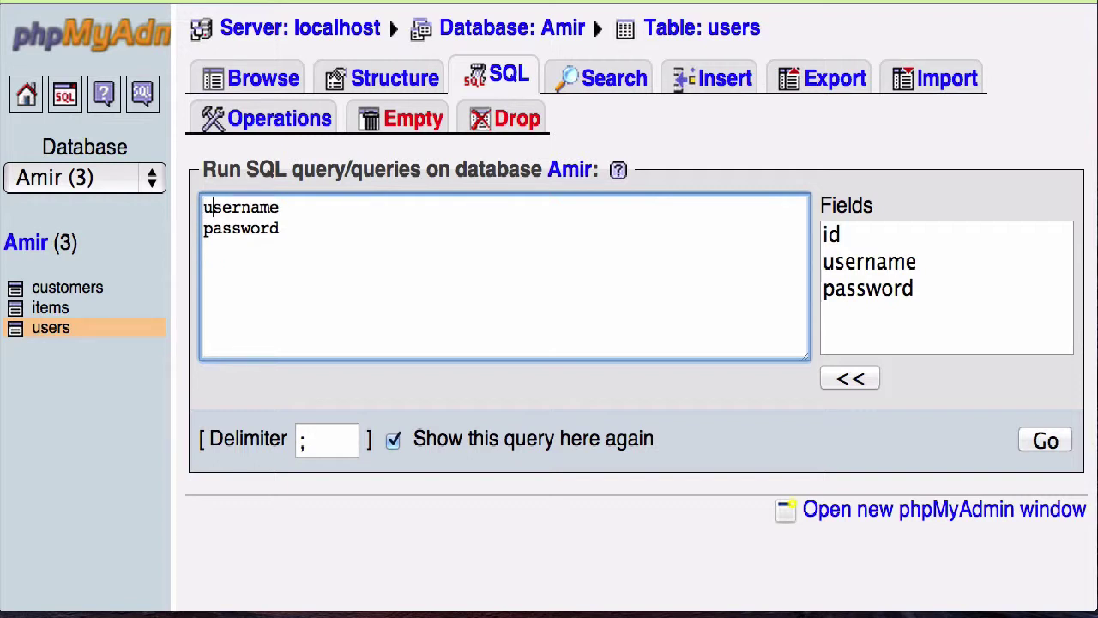
pyautogui.press('Right')
pyautogui.press('Right')
pyautogui.press('Right')
pyautogui.press('Right')
pyautogui.press('Right')
pyautogui.press('Right')
pyautogui.press('Right')
pyautogui.press('Right')
pyautogui.press('Right')
pyautogui.press('Right')
pyautogui.press('Right')
pyautogui.press('Right')
pyautogui.press('Right')
pyautogui.press('BackSpace')
pyautogui.press('BackSpace')
pyautogui.press('BackSpace')
pyautogui.press('BackSpace')
pyautogui.press('BackSpace')
pyautogui.press('BackSpace')
pyautogui.press('BackSpace')
pyautogui.press('BackSpace')
pyautogui.press('BackSpace')
pyautogui.press('BackSpace')
pyautogui.press('BackSpace')
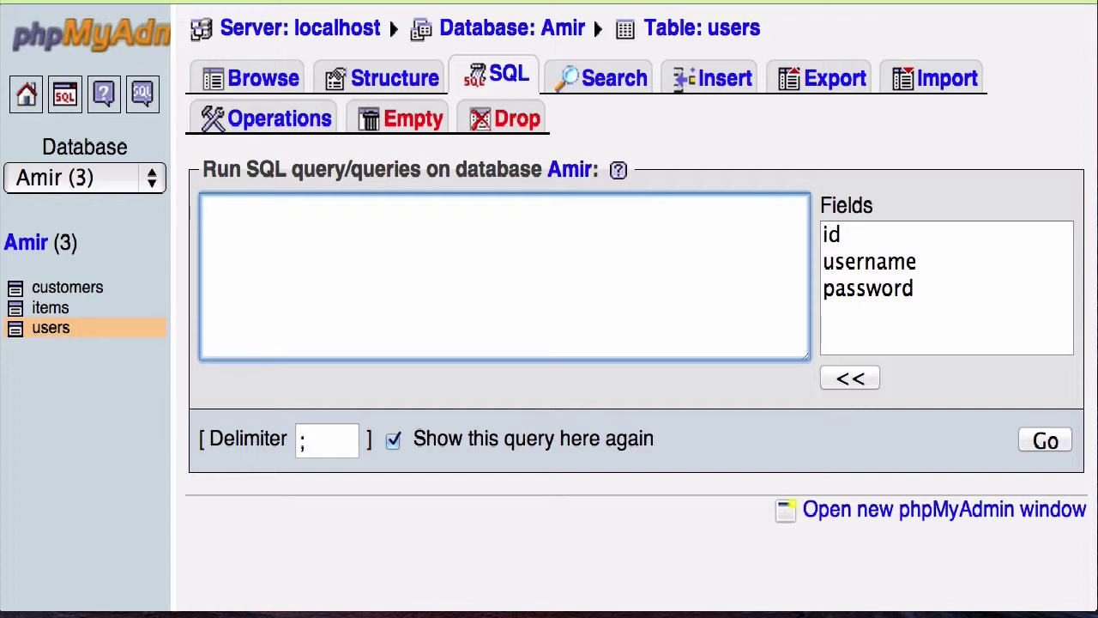
# Start a CREATE TABLE Ali( ) statement with a blank line inside the parentheses
pyautogui.write('create table')
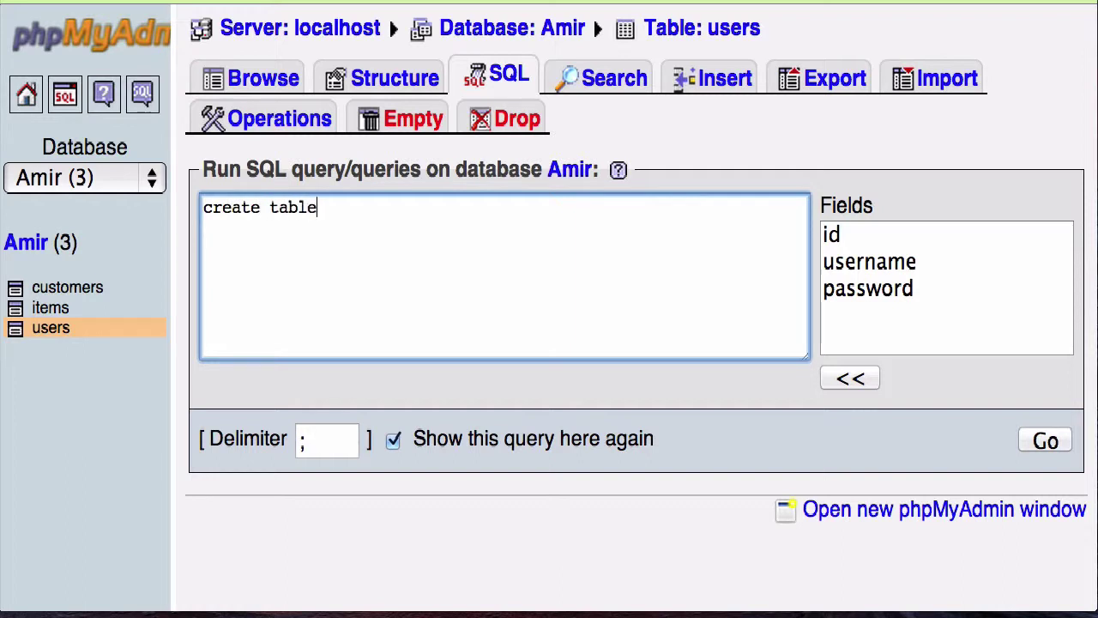
pyautogui.press('BackSpace')
pyautogui.press('BackSpace')
pyautogui.press('BackSpace')
pyautogui.press('BackSpace')
pyautogui.press('BackSpace')
pyautogui.press('BackSpace')
pyautogui.press('BackSpace')
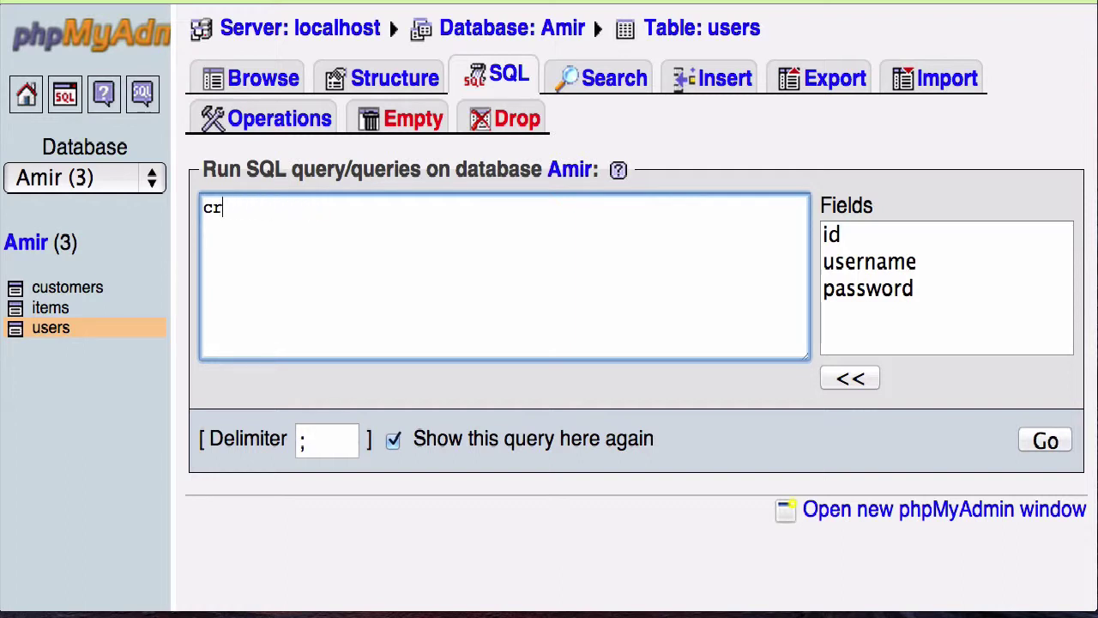
pyautogui.press('BackSpace')
pyautogui.press('BackSpace')
pyautogui.write('CREATE ')
pyautogui.write('TABLE ')
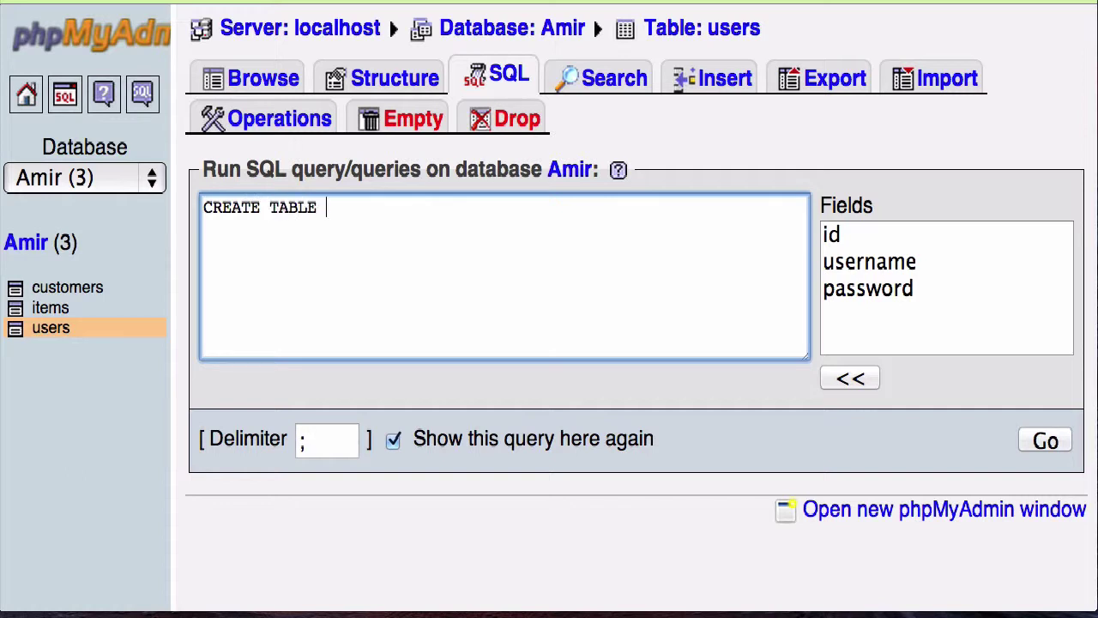
pyautogui.write('Ali')
pyautogui.write('(')
pyautogui.press('Return')
pyautogui.write(')')
pyautogui.press('Left')
pyautogui.press('Return')
pyautogui.press('Return')
pyautogui.press('Up')
# Define the id column as int NOT NULL AUTO_INCREMENT
pyautogui.write('d')
pyautogui.write(' int')
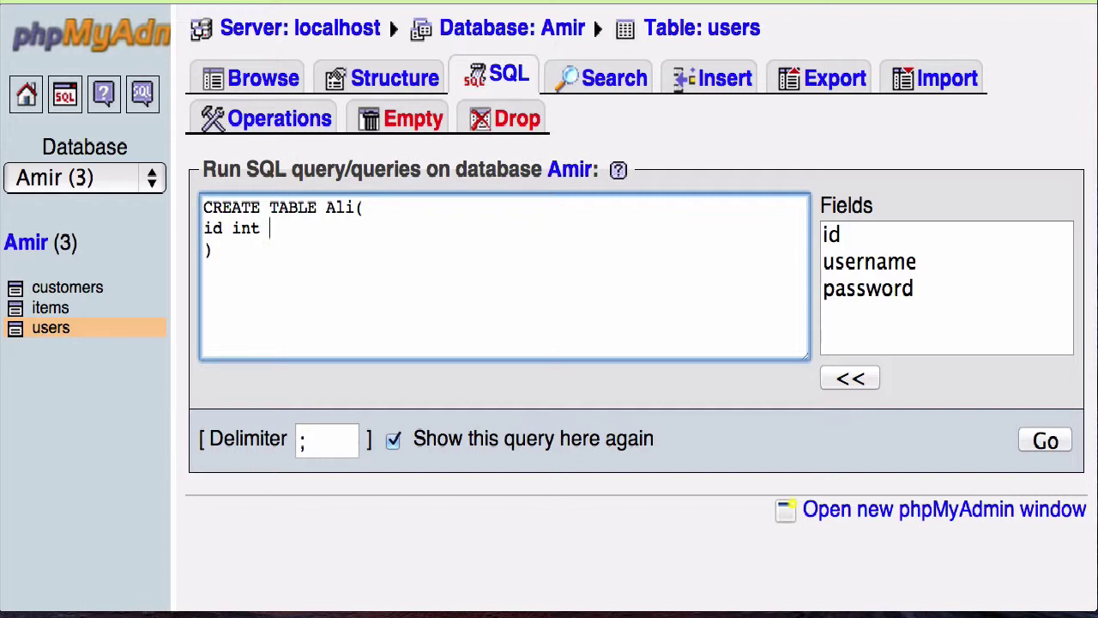
pyautogui.write('NOT NU')
pyautogui.write('LL')
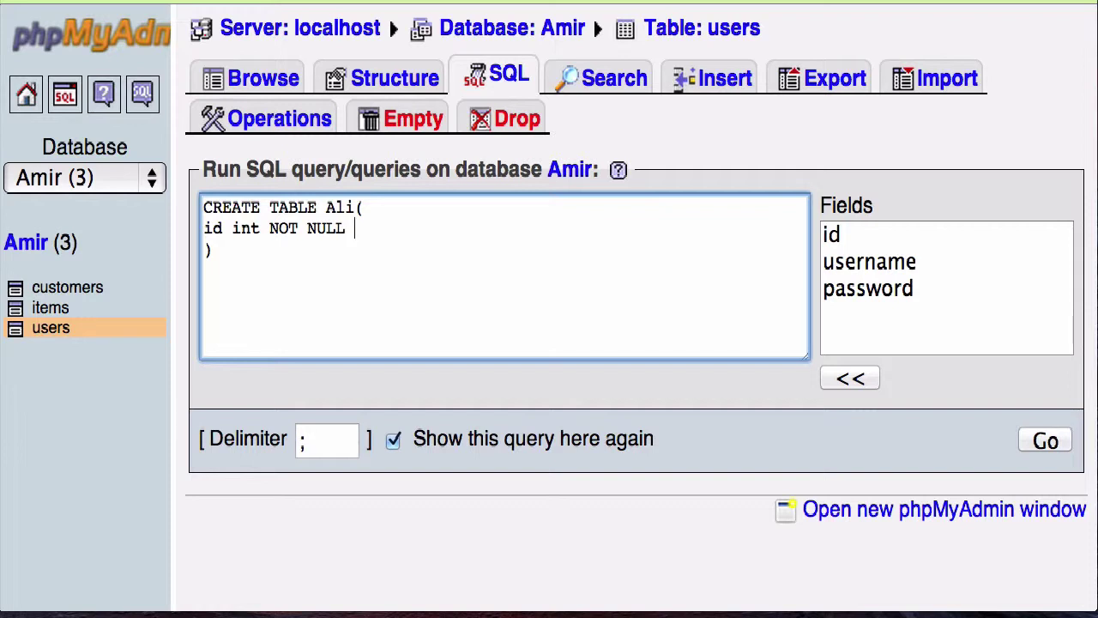
pyautogui.write('auto')
pyautogui.press('BackSpace')
pyautogui.press('BackSpace')
pyautogui.press('BackSpace')
pyautogui.press('BackSpace')
pyautogui.press('BackSpace')
pyautogui.write('A')
pyautogui.write('UTO_I')
pyautogui.write('NCREMENT,')
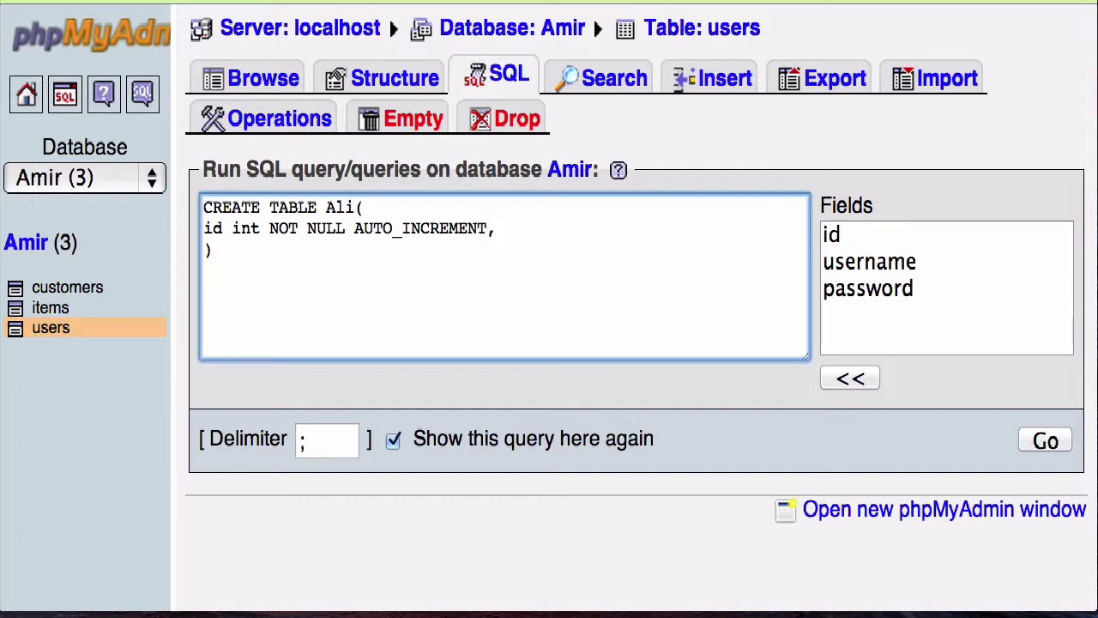
# Add a username varchar(30) NOT NULL column line
pyautogui.press('Return')
pyautogui.write('u')
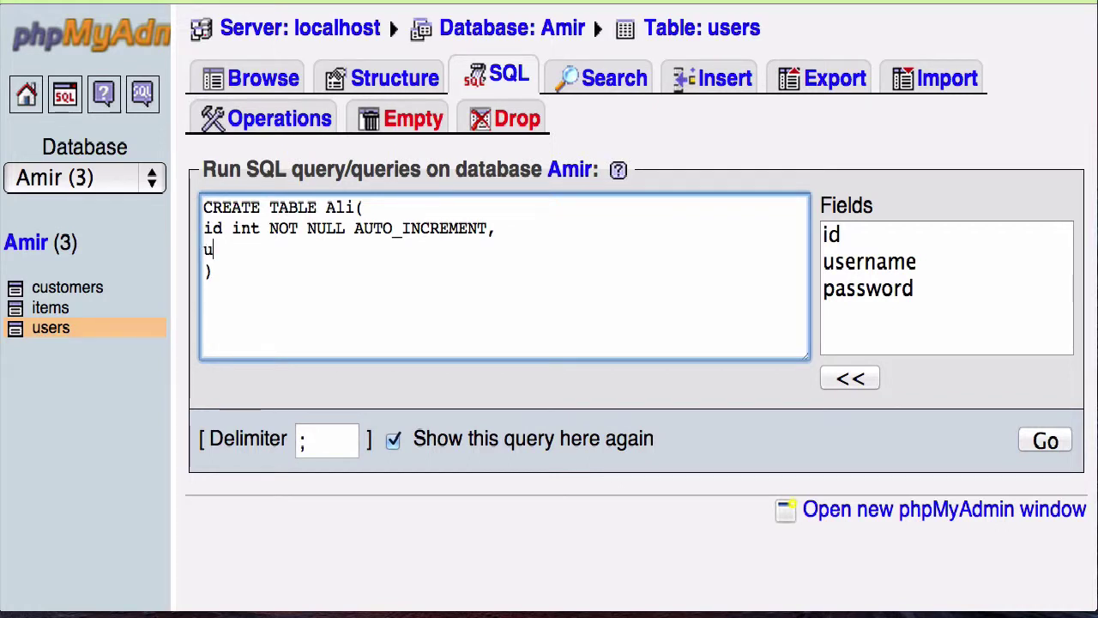
pyautogui.write('sername')
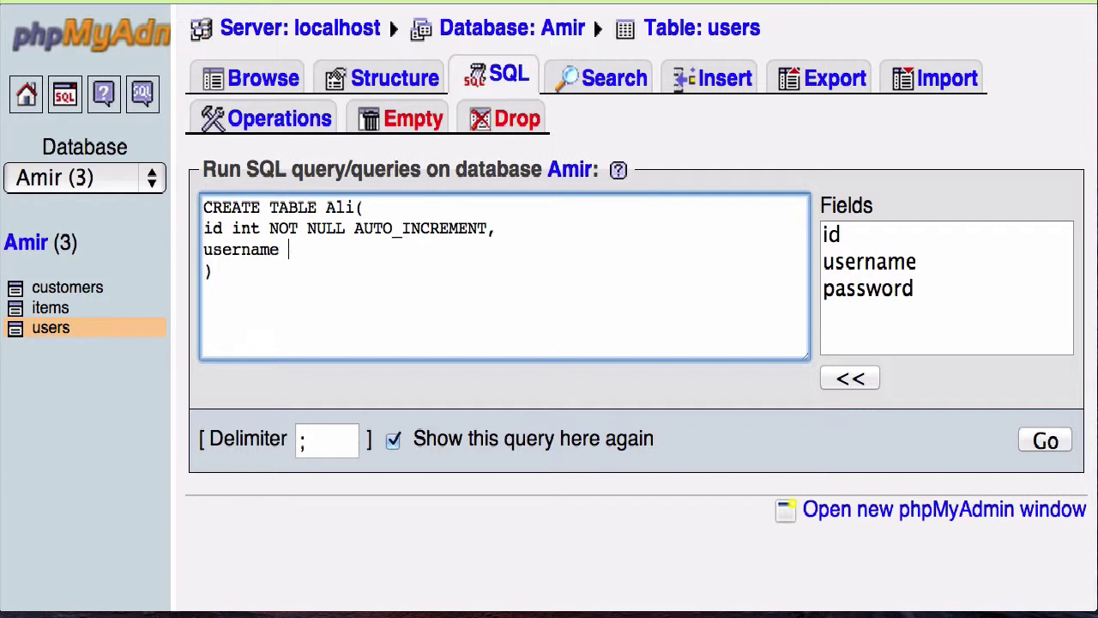
pyautogui.write(' NOT')
pyautogui.write('N')
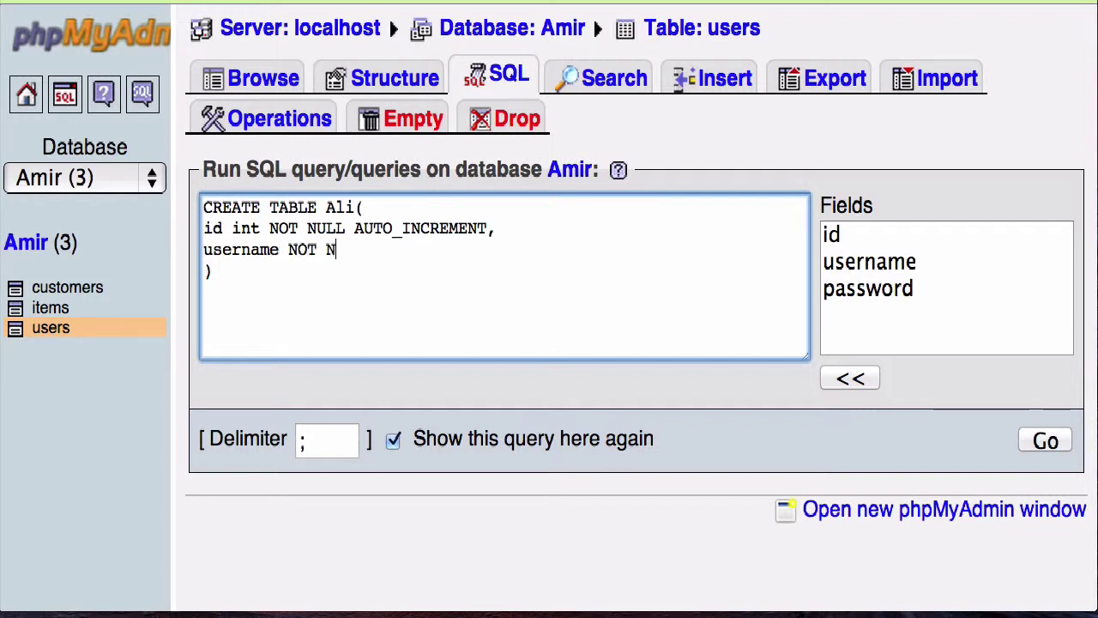
pyautogui.write('ULL')
pyautogui.write('varchar')
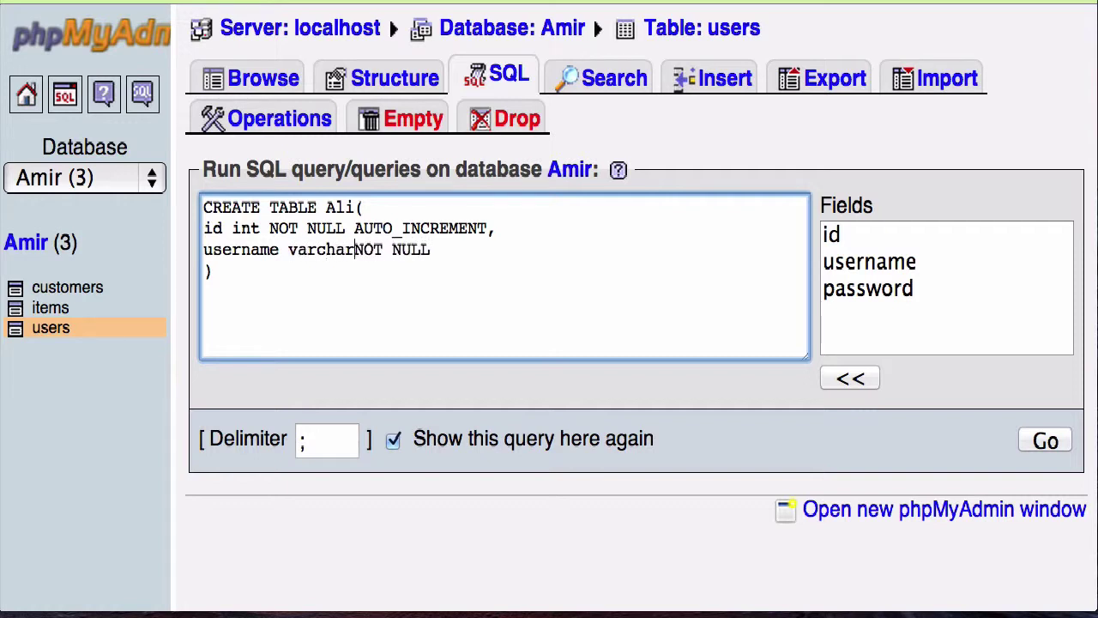
pyautogui.write('()')
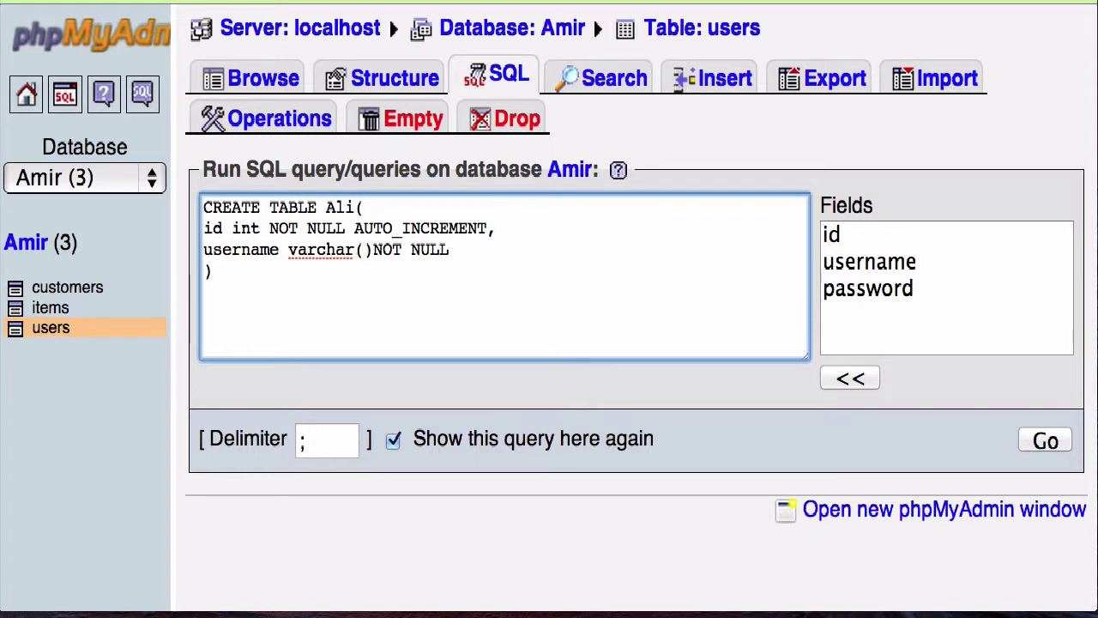
pyautogui.write('20')
pyautogui.click(395, 249)
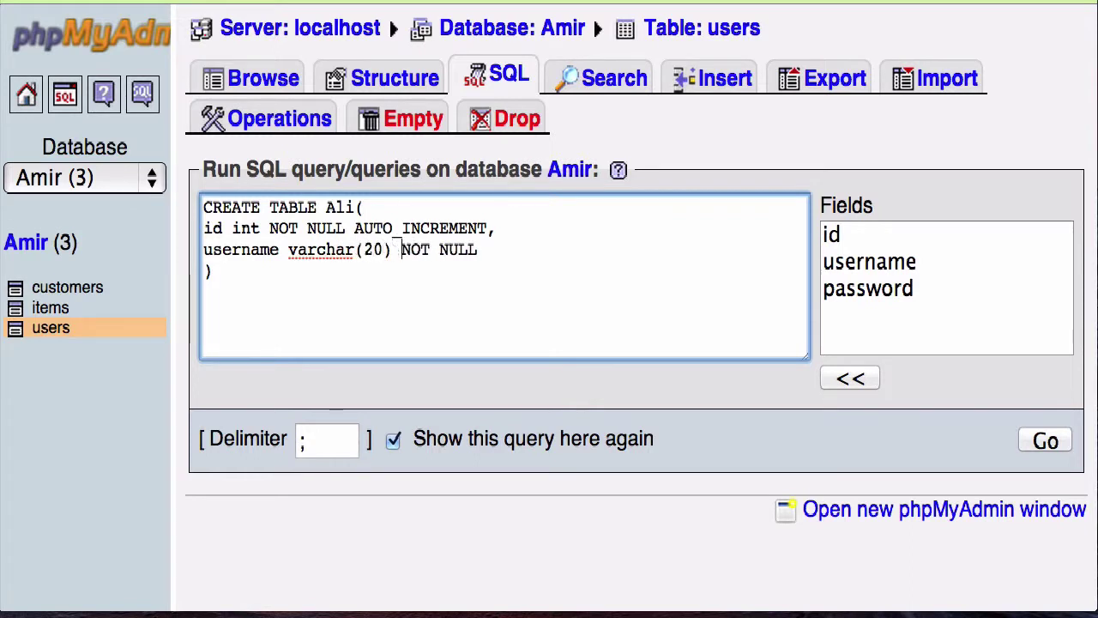
pyautogui.click(521, 250)
pyautogui.press('Return')
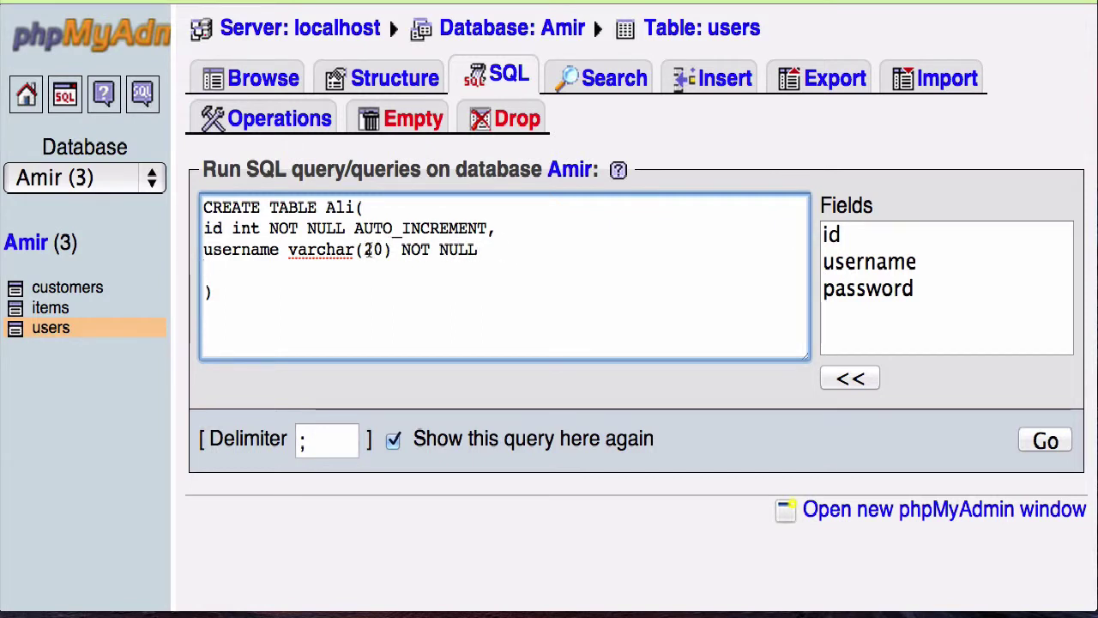
pyautogui.click(370, 249)
pyautogui.press('BackSpace')
pyautogui.write('3')
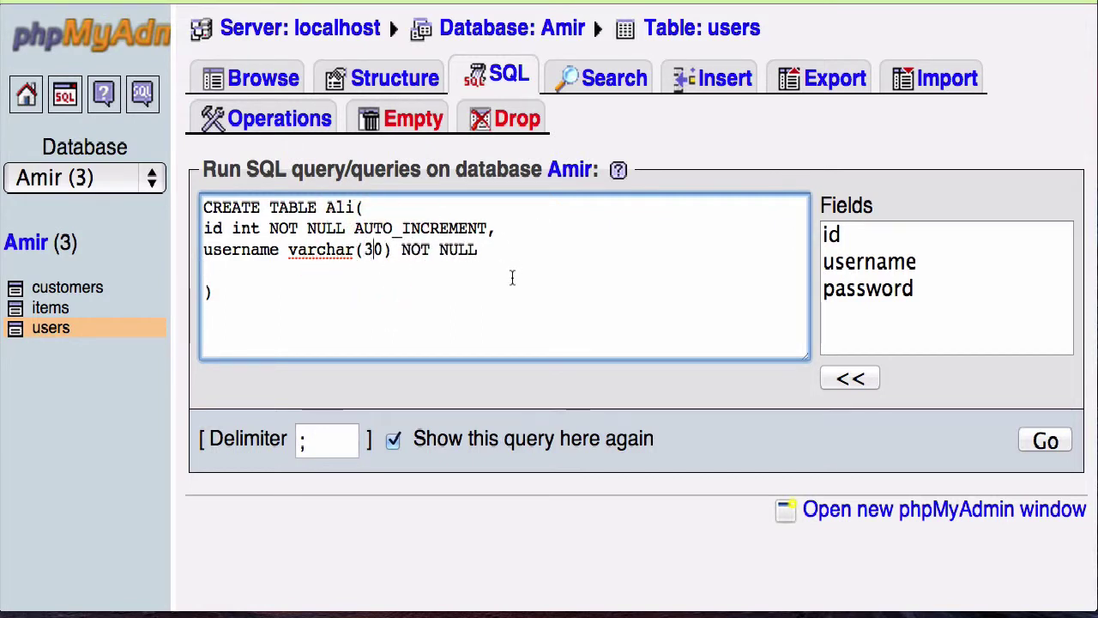
# Add a password varchar(20) NOT NULL line and a PRIMARY KEY(id) line
pyautogui.click(512, 276)
pyautogui.write('pa')
pyautogui.write('sswor')
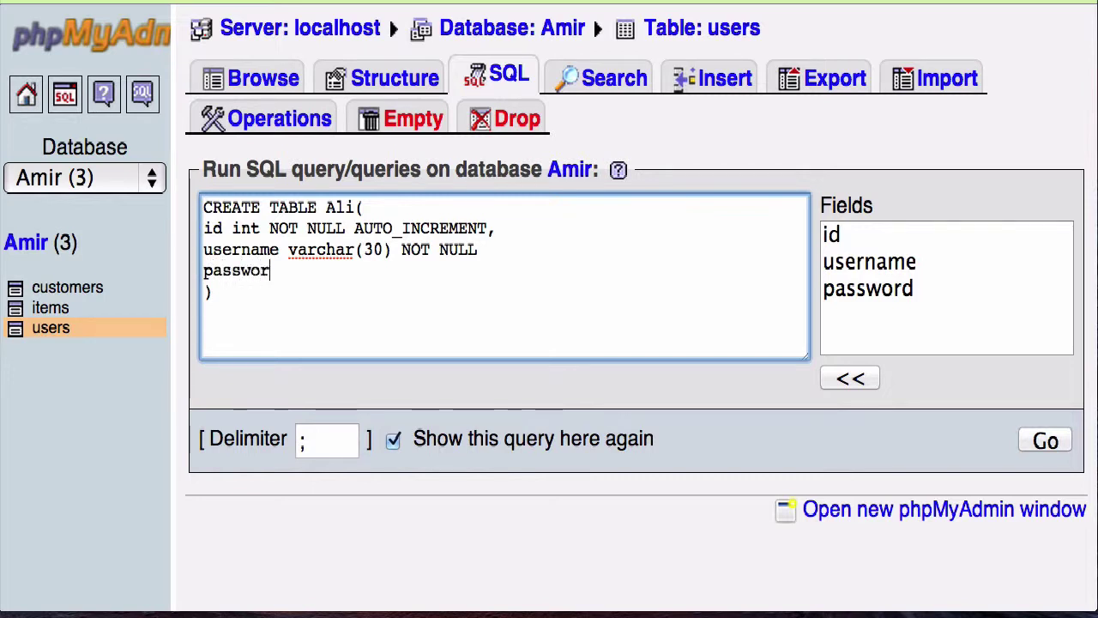
pyautogui.write('d varchar')
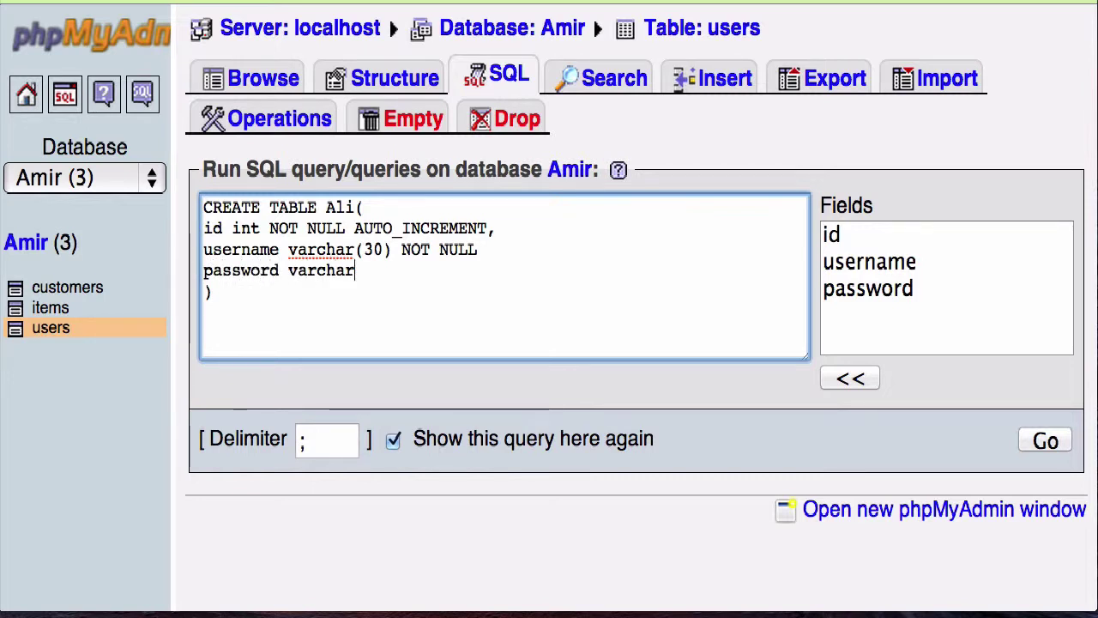
pyautogui.press('BackSpace')
pyautogui.write('(')
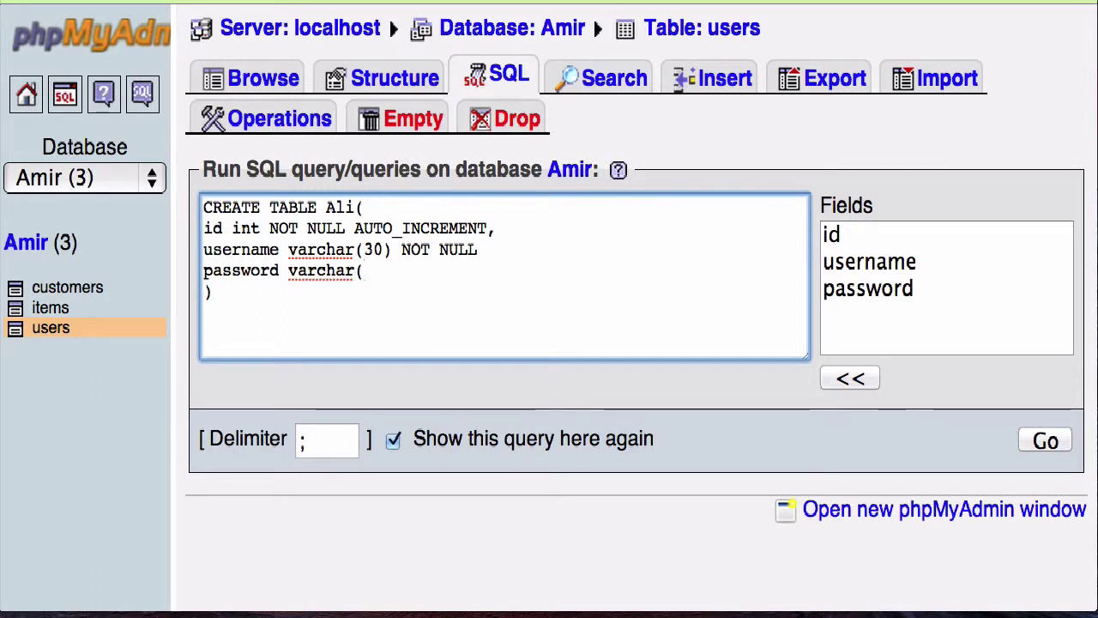
pyautogui.write('20)')
pyautogui.write(' No')
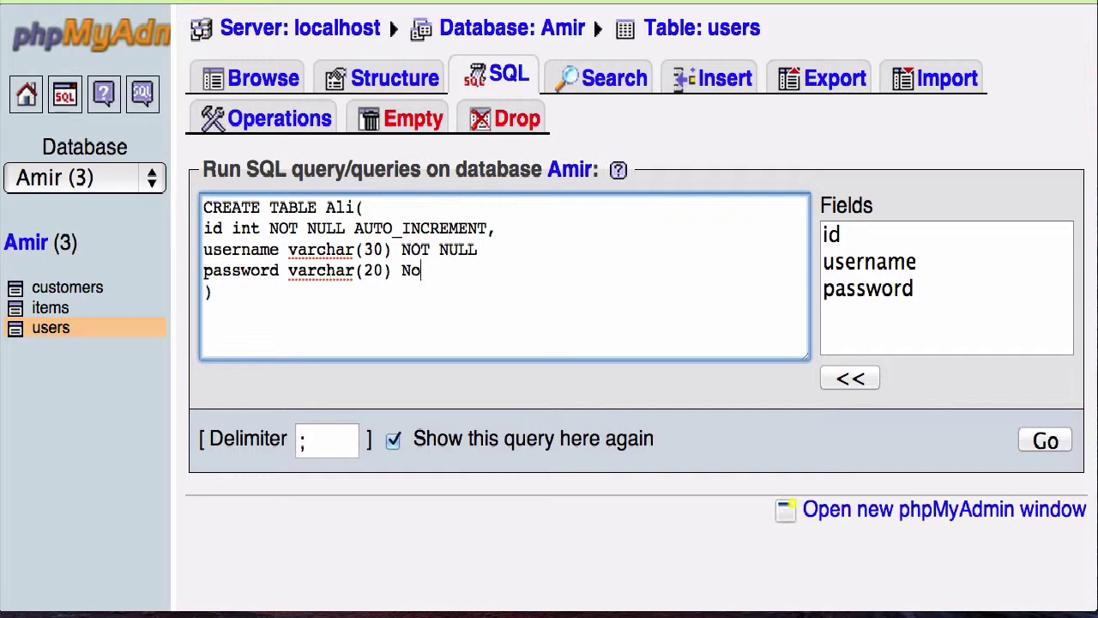
pyautogui.press('BackSpace')
pyautogui.write('OT NU')
pyautogui.write('LL')
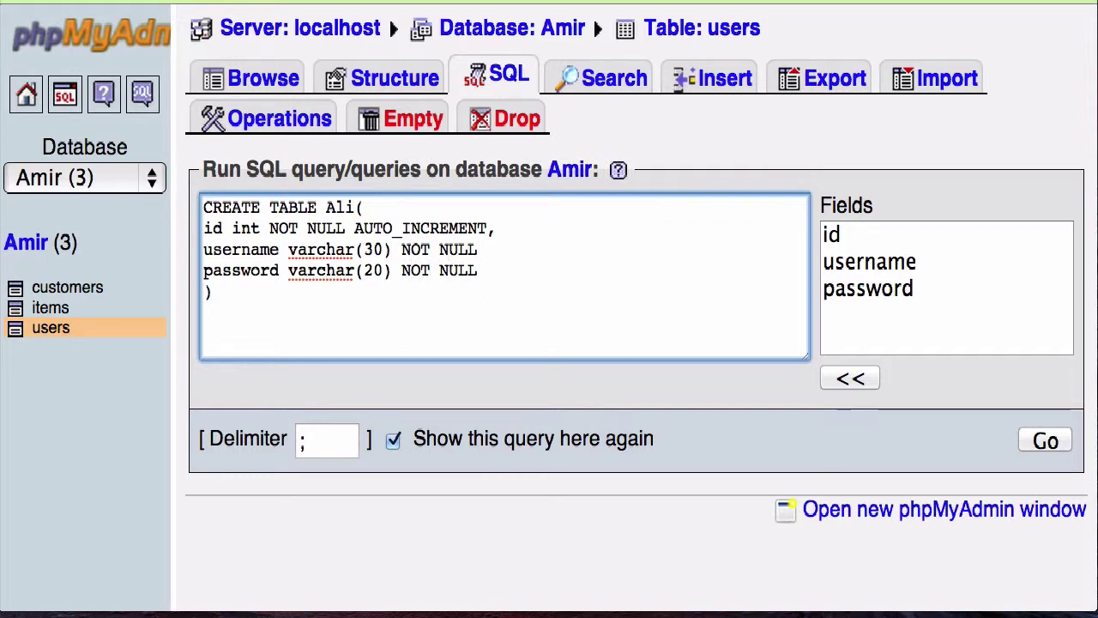
pyautogui.press('Return')
pyautogui.write('PRIMARY ')
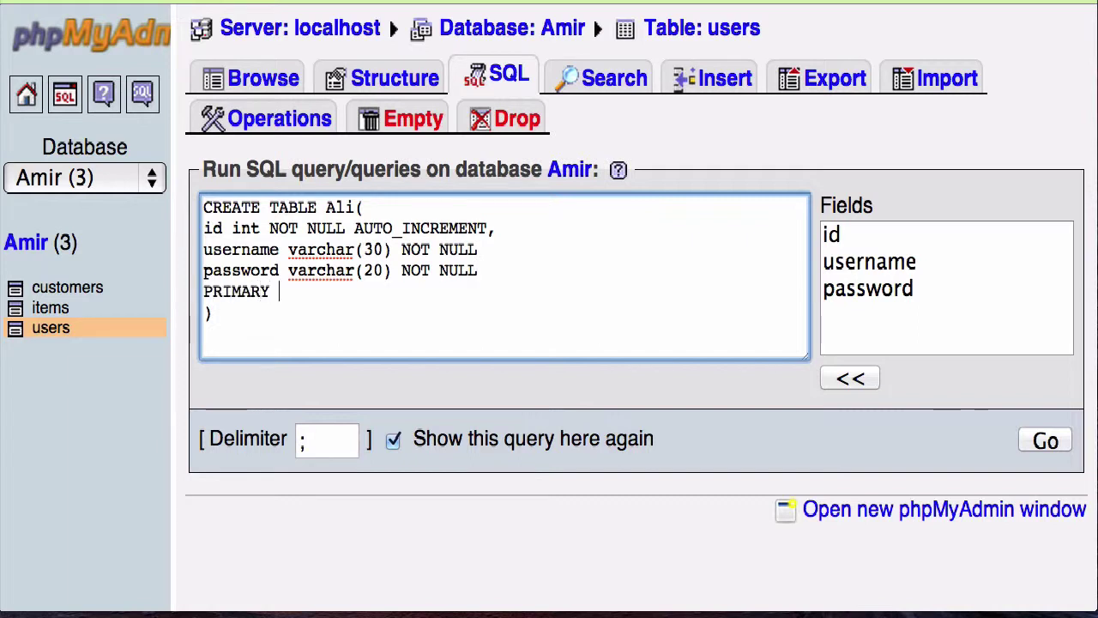
pyautogui.write('KEY(')
pyautogui.write(')id')
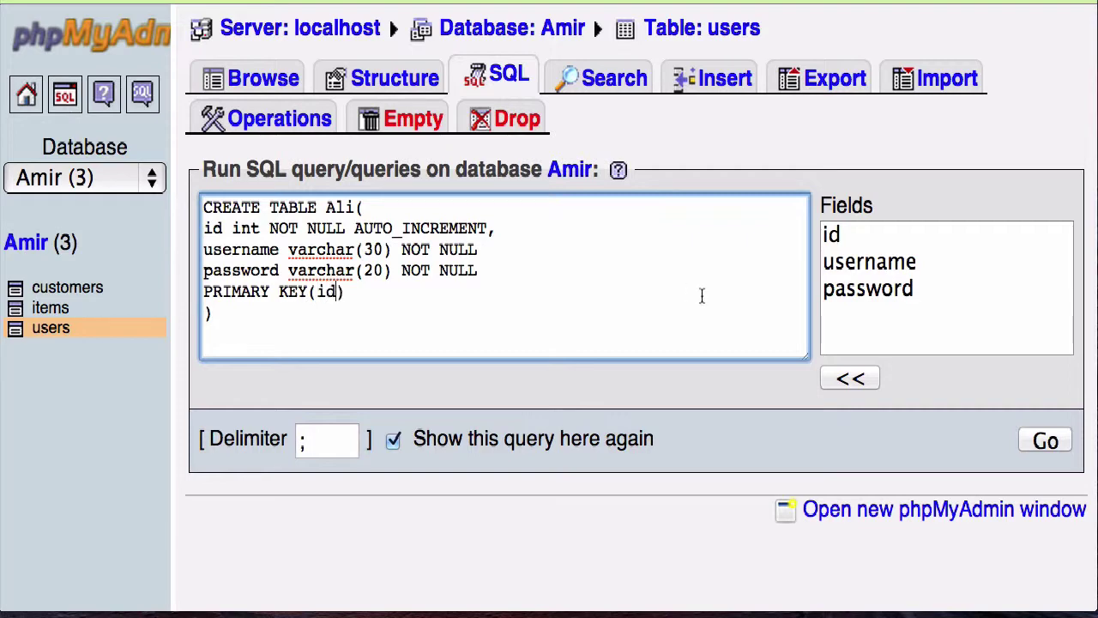
# Run the query, add the missing commas after the username and password lines, and rerun it
pyautogui.click(1049, 443)
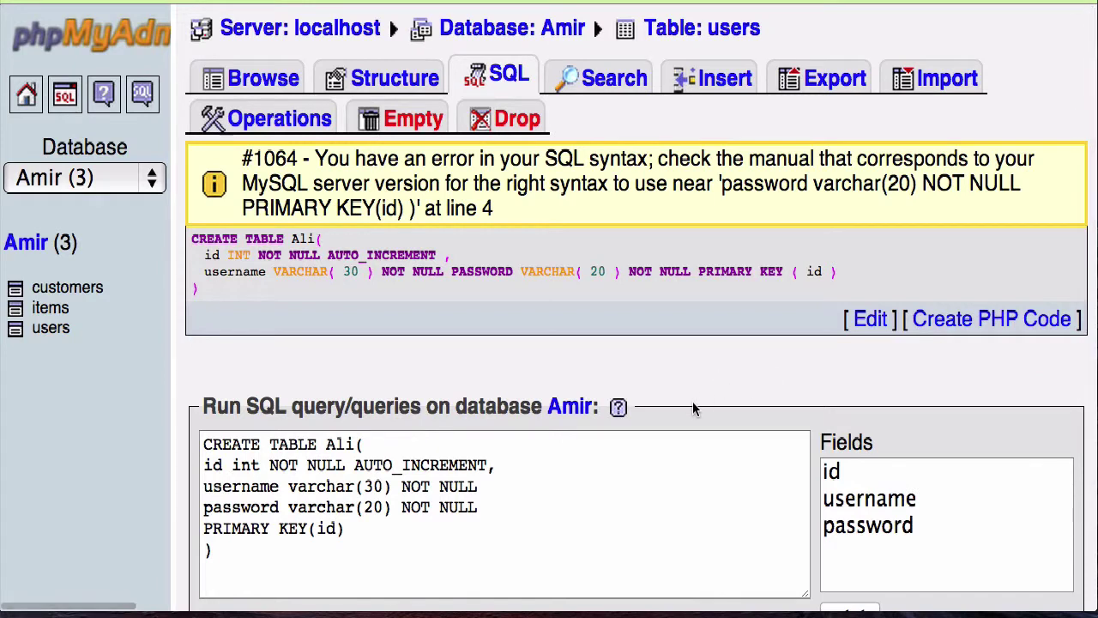
pyautogui.scroll(-1, 774, 309)
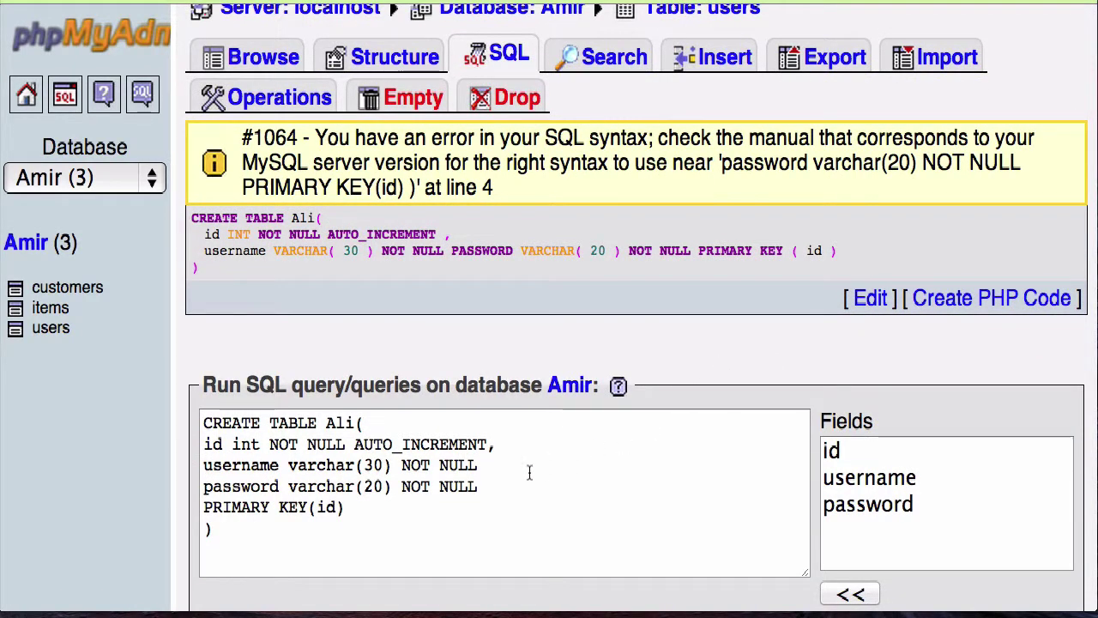
pyautogui.click(501, 470)
pyautogui.write(',')
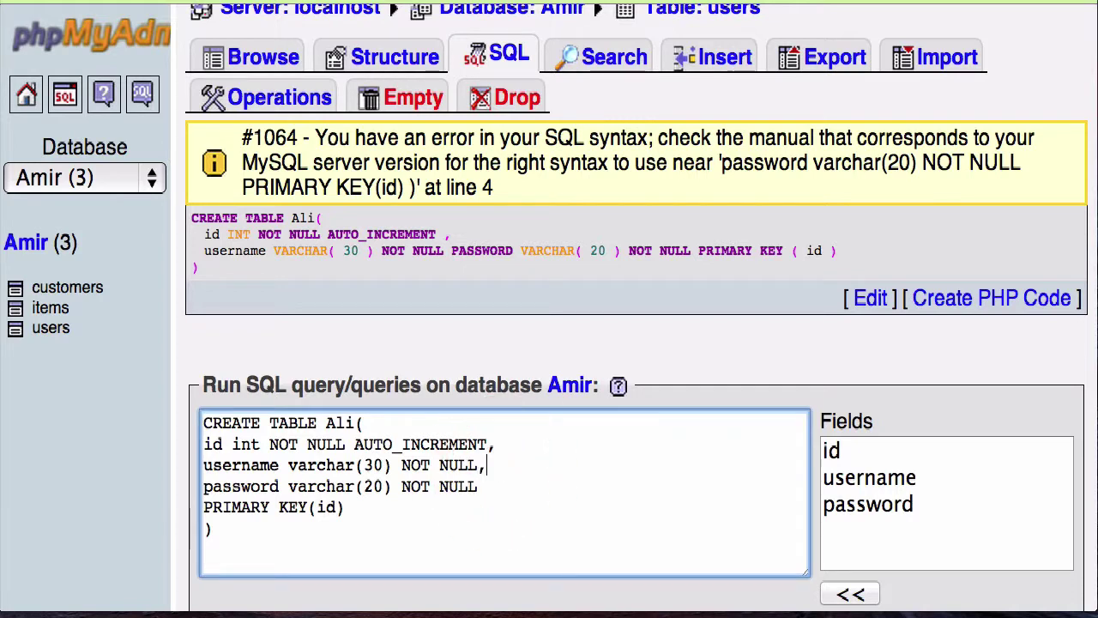
pyautogui.click(487, 487)
pyautogui.write(',')
pyautogui.scroll(-2, 871, 440)
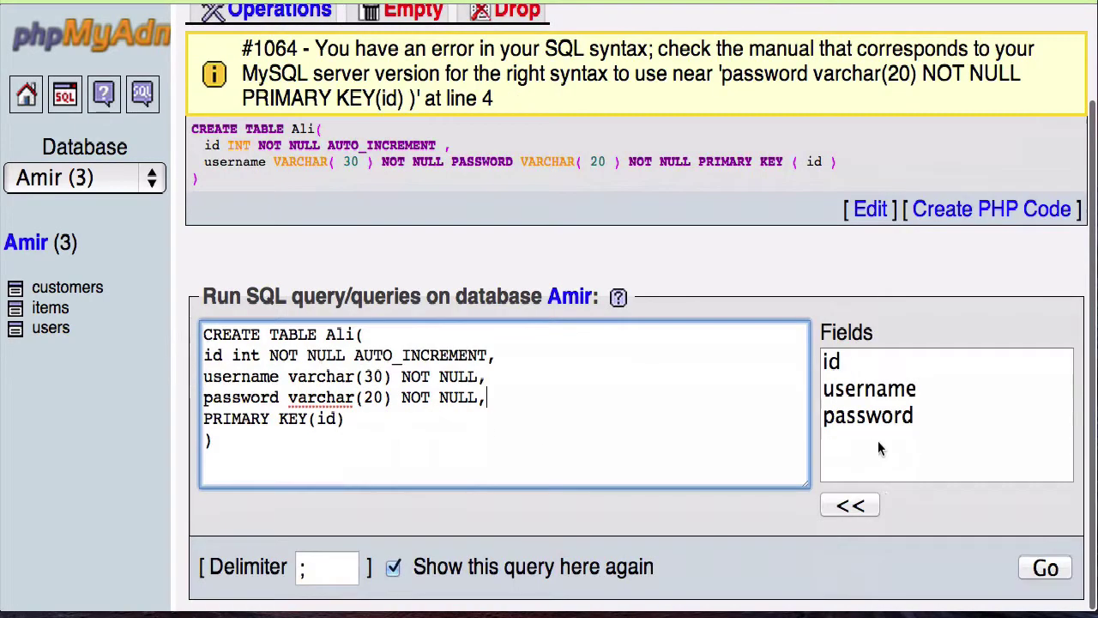
pyautogui.click(1043, 568)
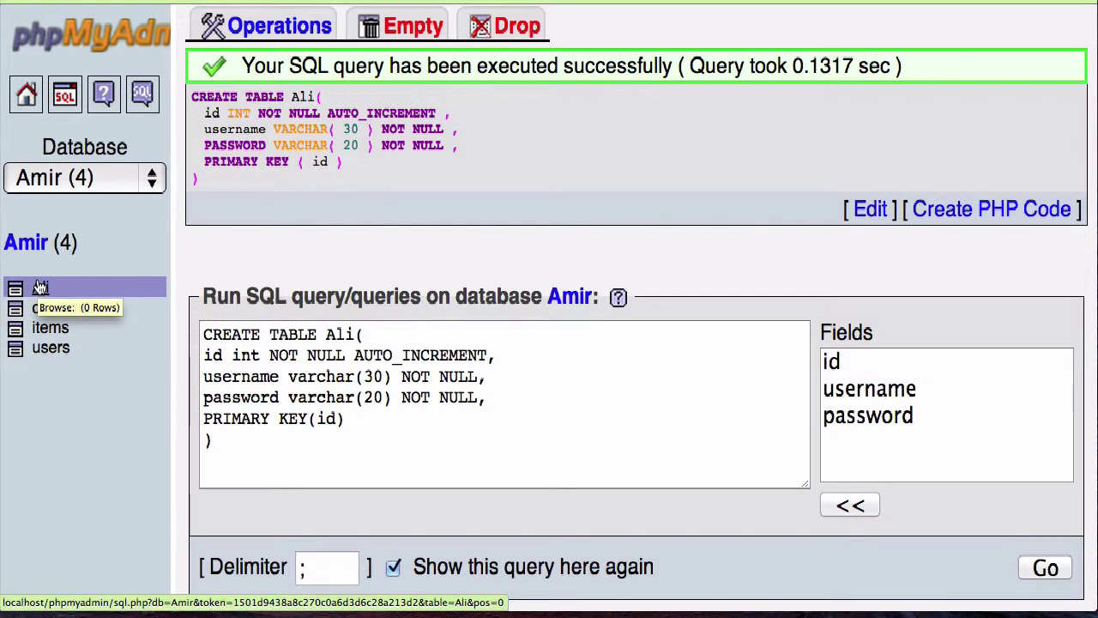
# Inspect Ali's structure, noting id's int(11) type and auto_increment, then go to Insert
pyautogui.click(40, 288)
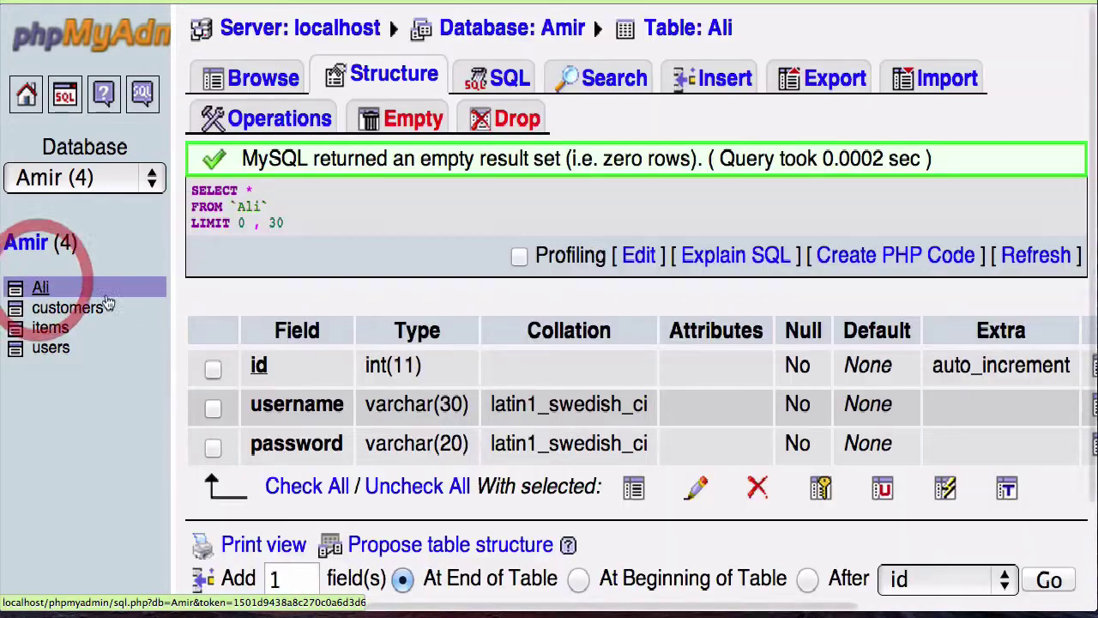
pyautogui.scroll(-1, 343, 357)
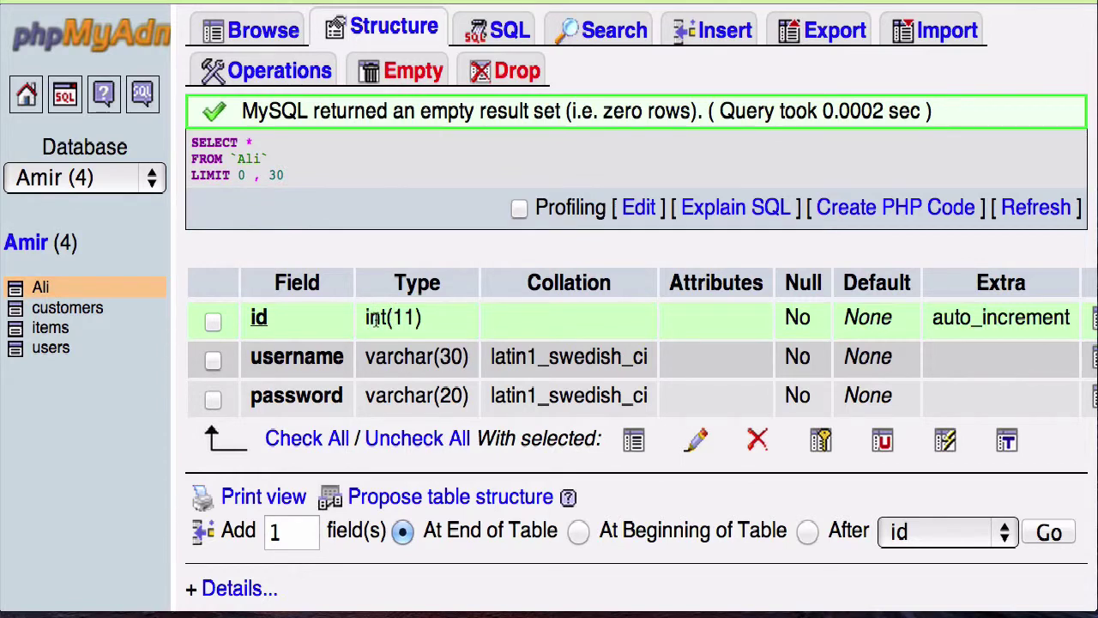
pyautogui.hscroll(2, 407, 318)
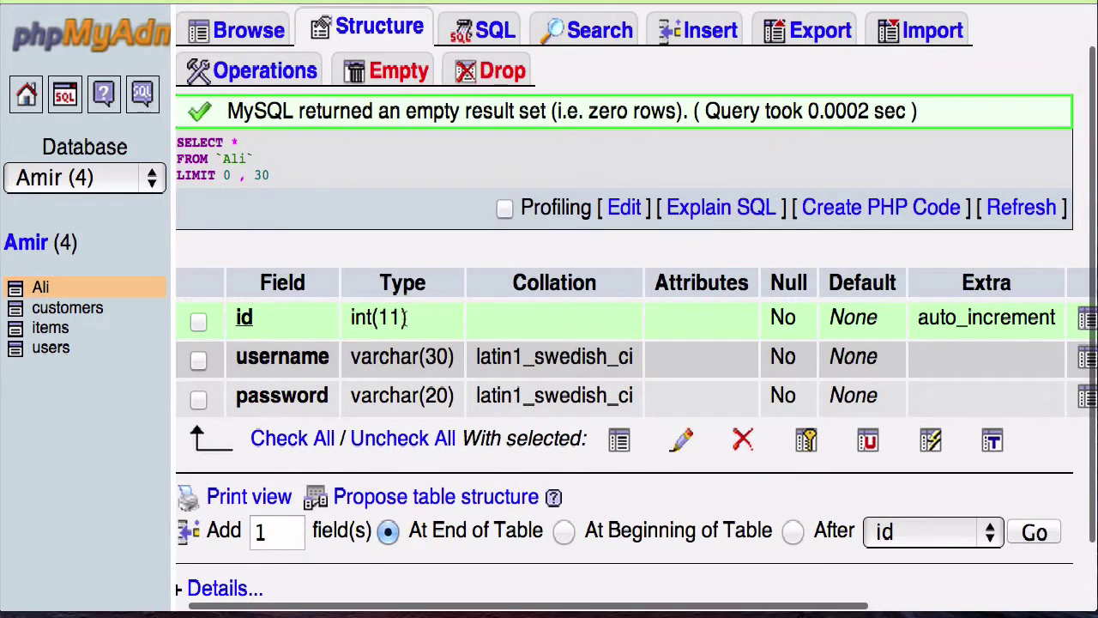
pyautogui.click(386, 317)
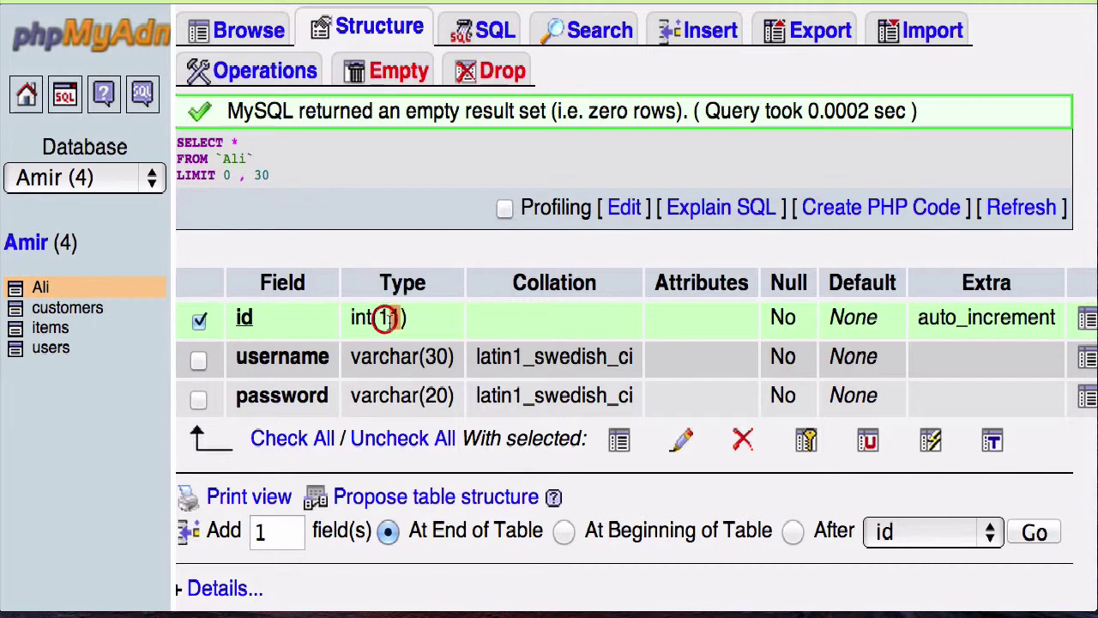
pyautogui.click(199, 319)
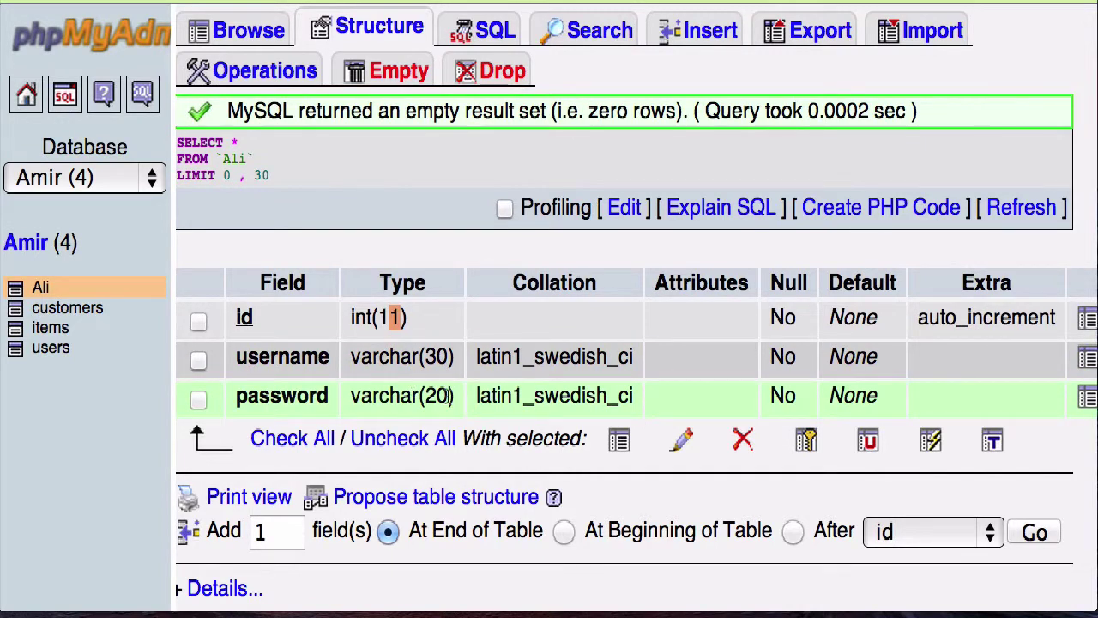
pyautogui.hscroll(1, 609, 348)
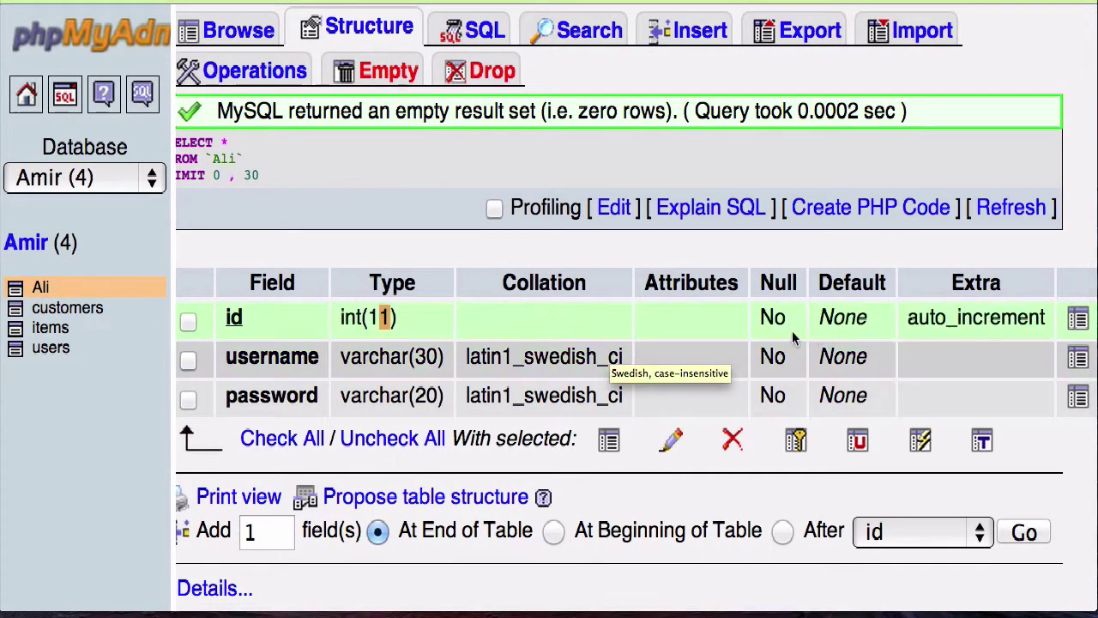
pyautogui.moveTo(909, 317); pyautogui.dragTo(1046, 318)
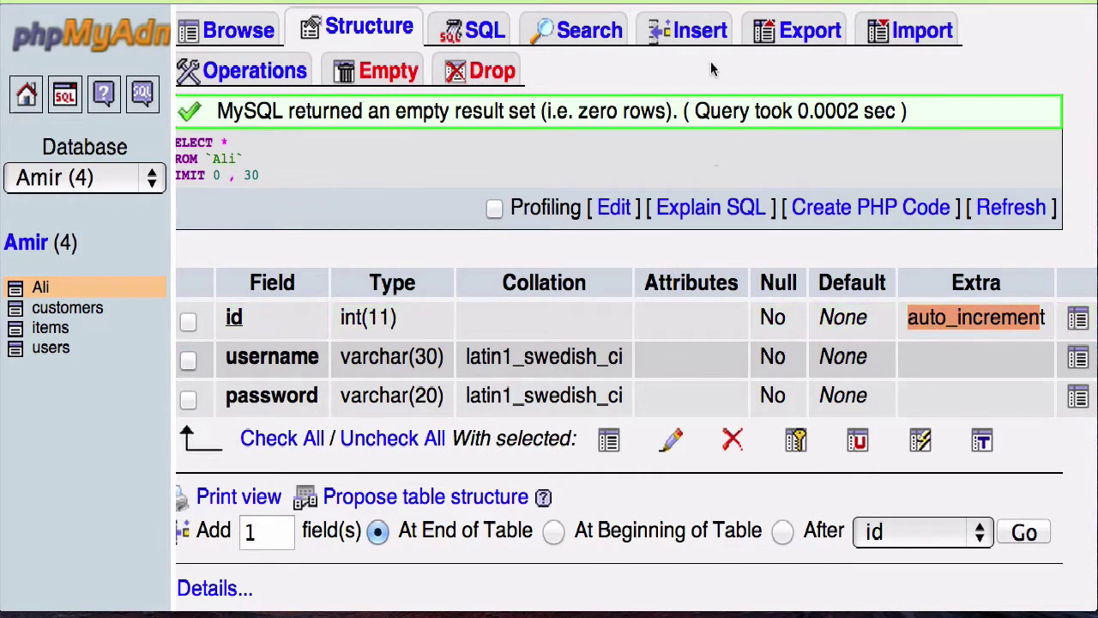
pyautogui.click(699, 31)
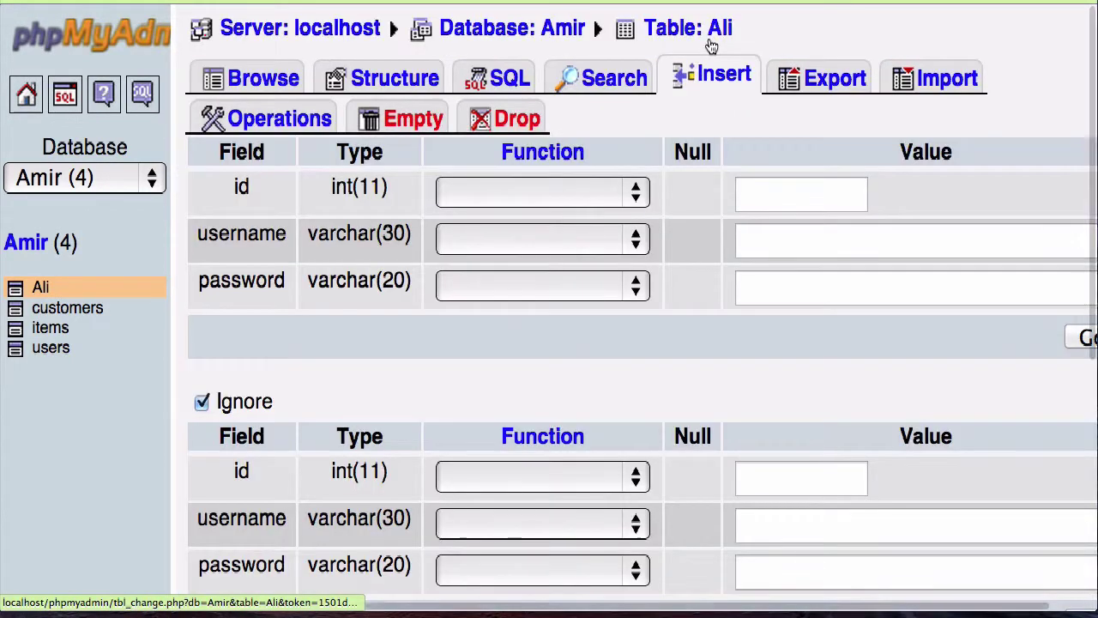
# Insert a row with the first user's name and password, leaving id to auto-number
pyautogui.click(772, 204)
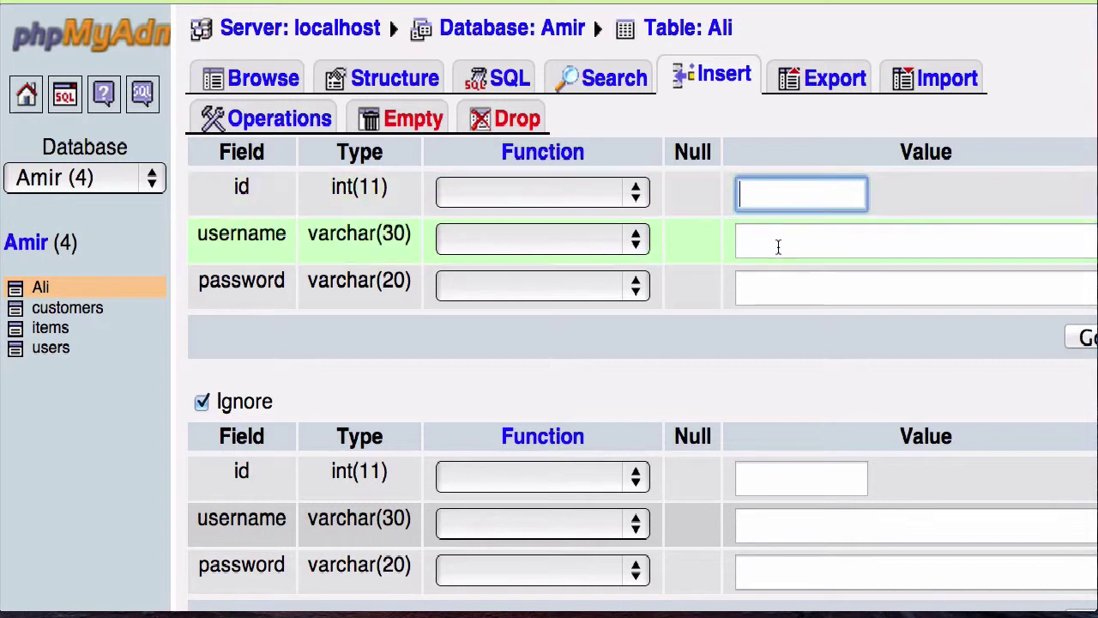
pyautogui.click(778, 246)
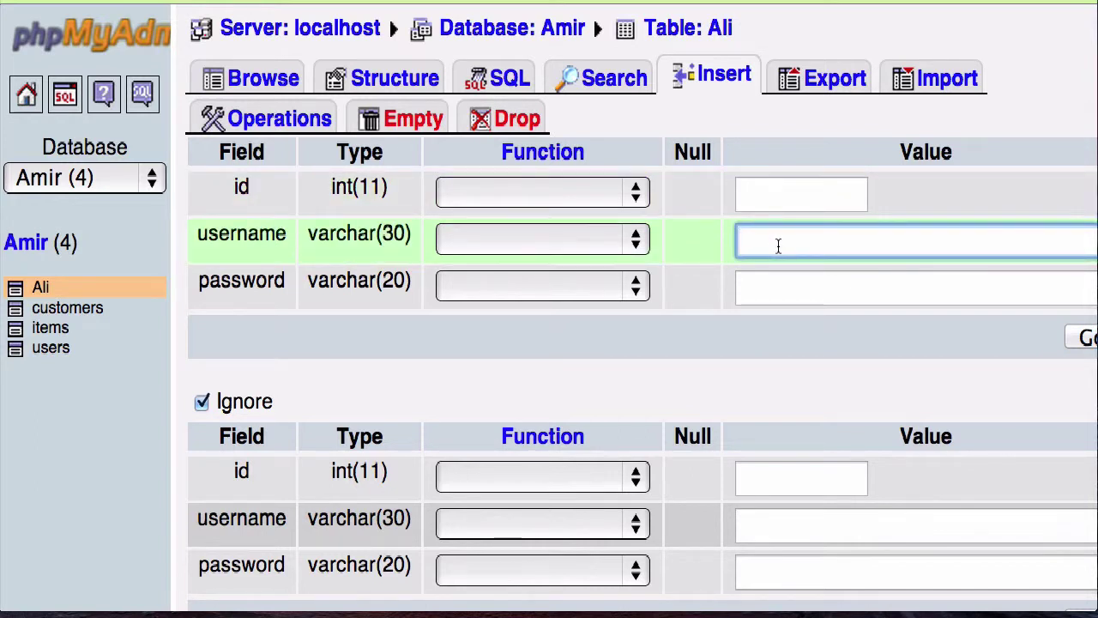
pyautogui.write('Ami')
pyautogui.write('r')
pyautogui.click(777, 291)
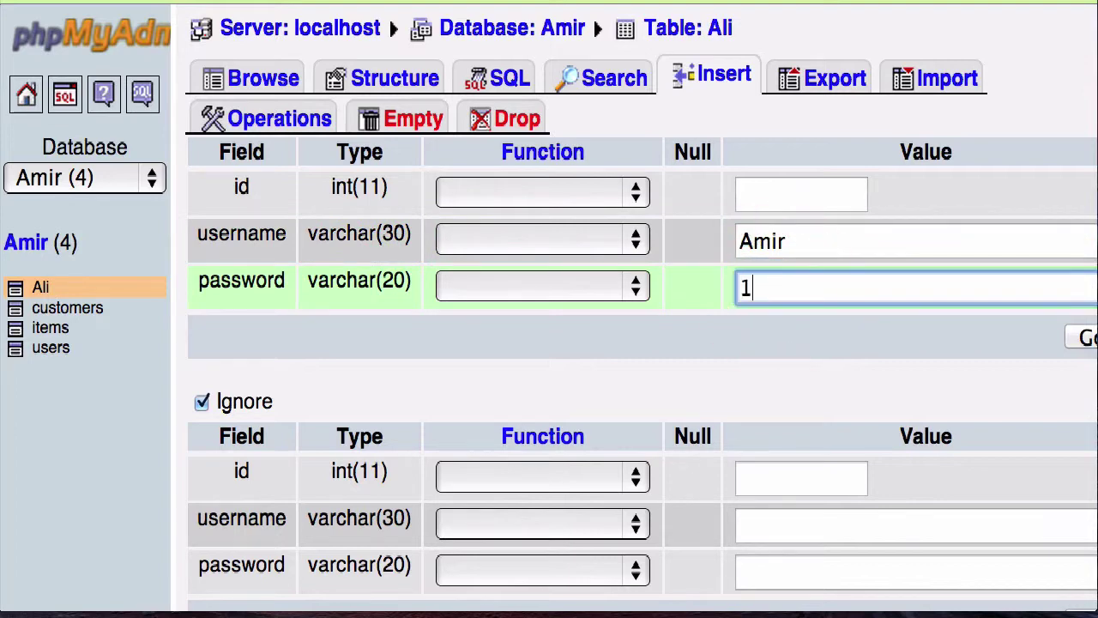
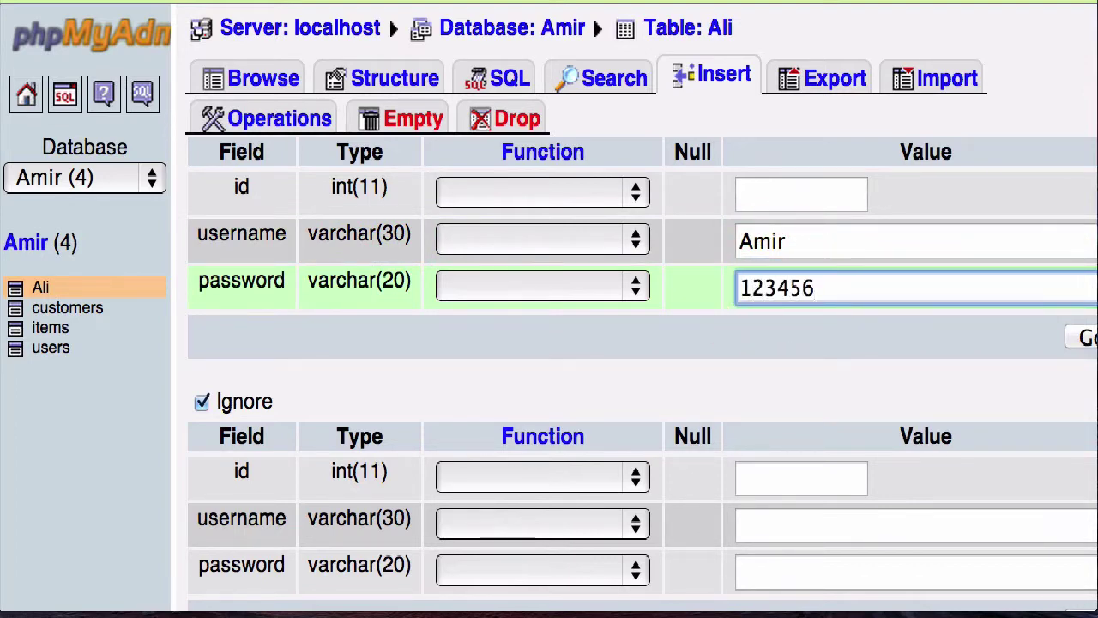
pyautogui.hscroll(2, 847, 324)
pyautogui.click(1044, 341)
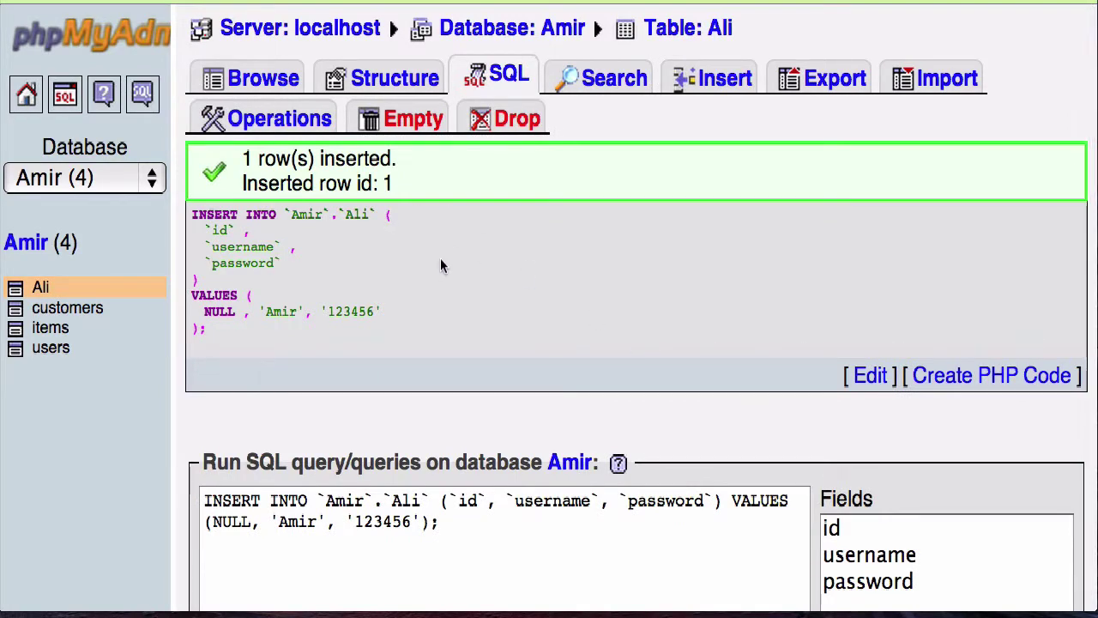
pyautogui.scroll(-1, 440, 258)
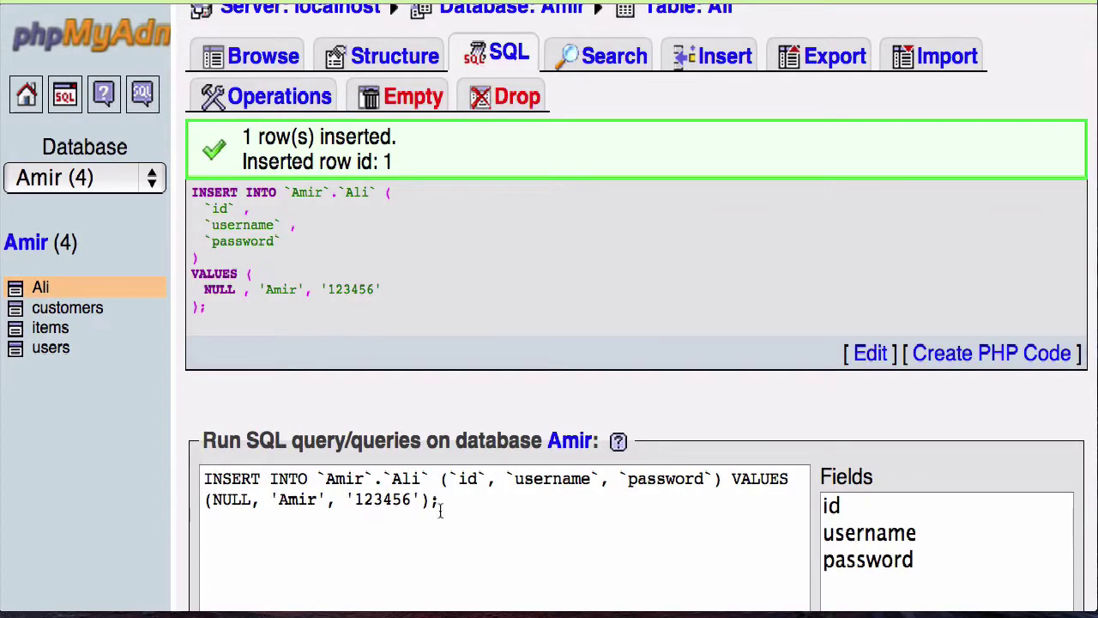
pyautogui.scroll(1, 377, 332)
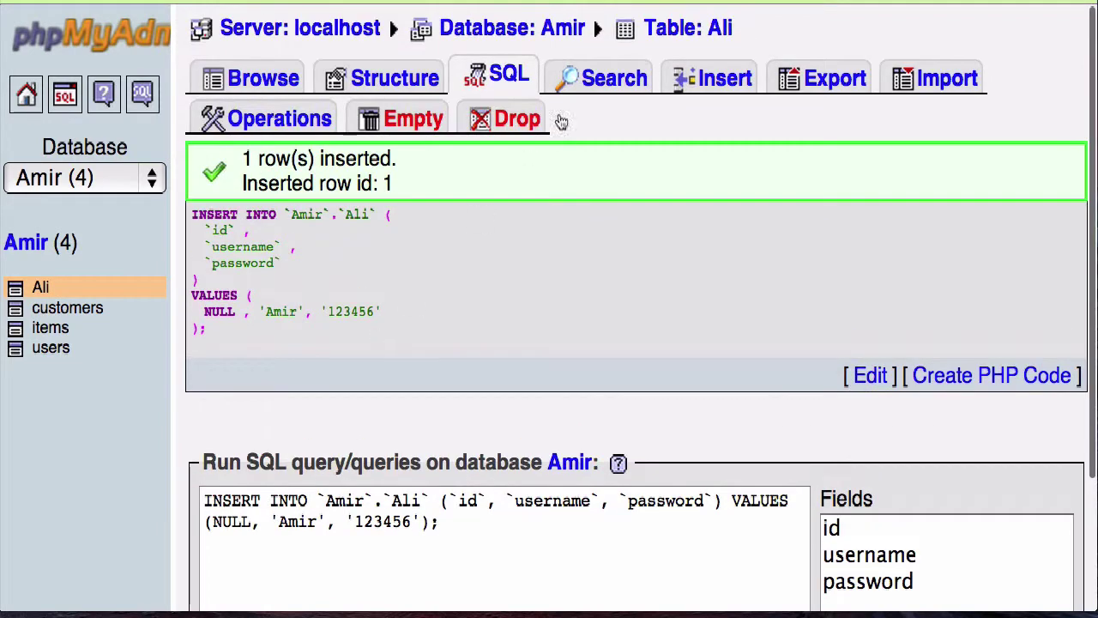
# Reopen the insert form and type the second user's name, mistakenly into the id field
pyautogui.click(686, 85)
pyautogui.click(763, 201)
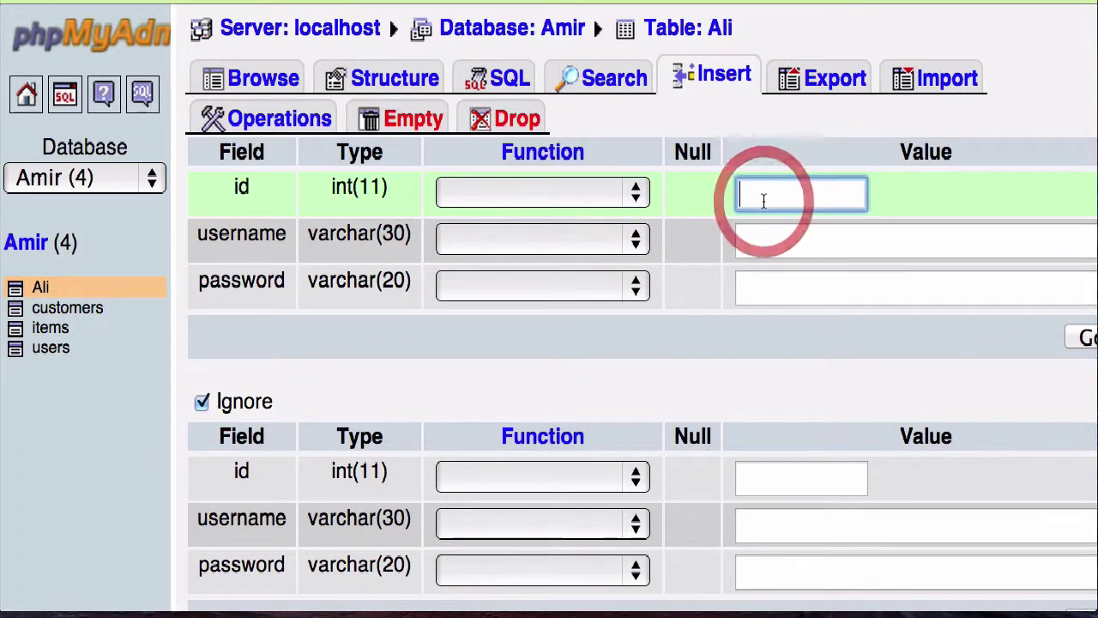
pyautogui.write('Nedag')
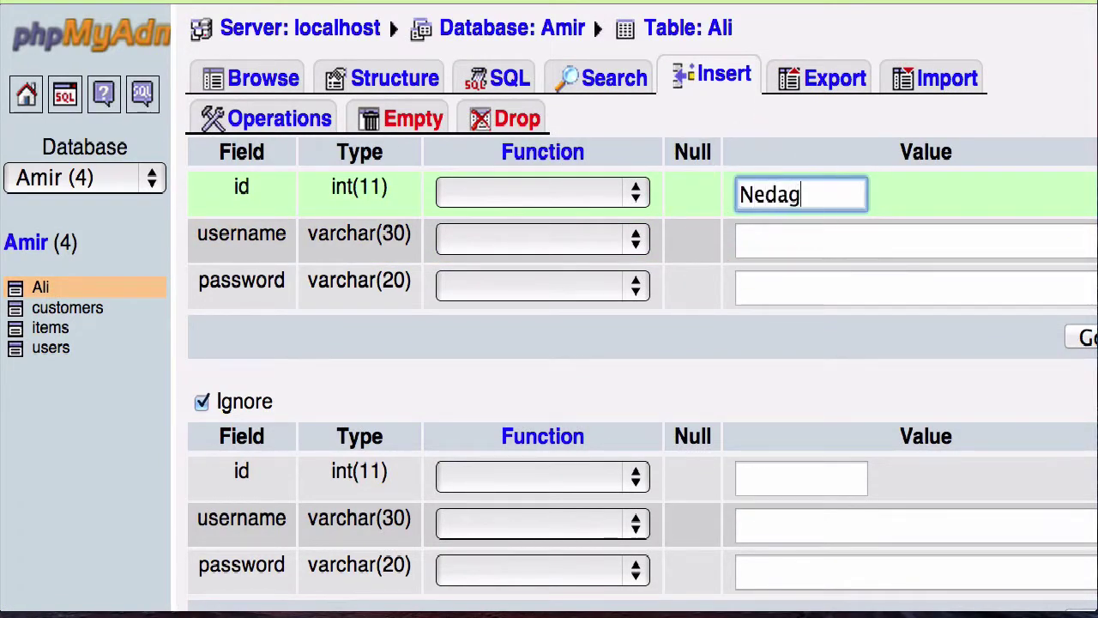
pyautogui.press('BackSpace')
pyautogui.write('h')
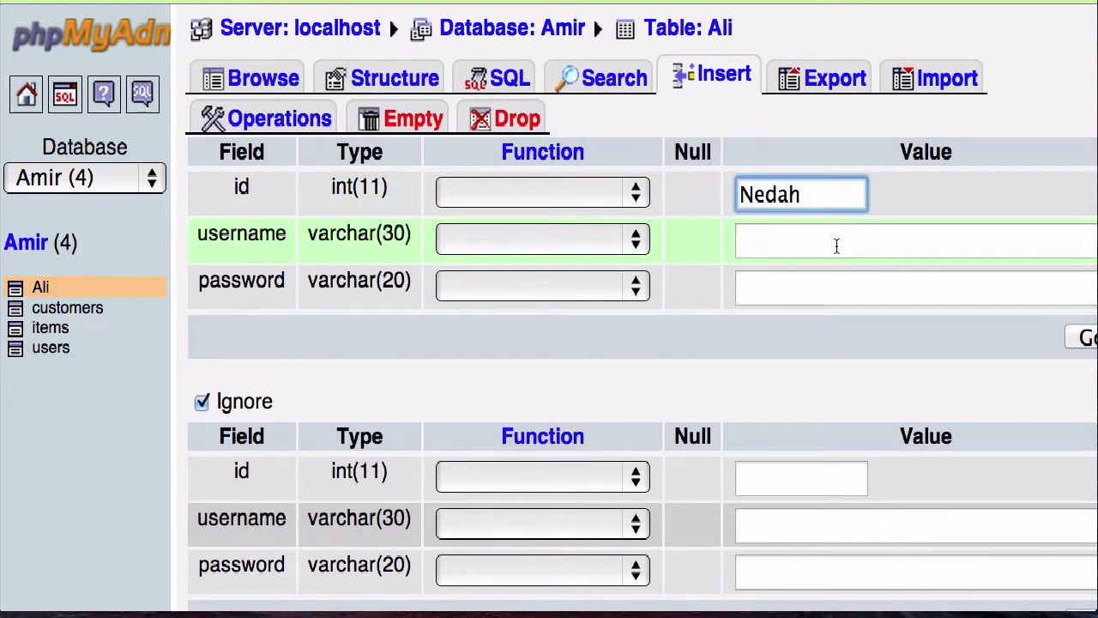
# Move the name from id into username, enter the password, and save the row
pyautogui.click(825, 251)
pyautogui.doubleClick(803, 196)
pyautogui.hotkey('ctrl', 'c')
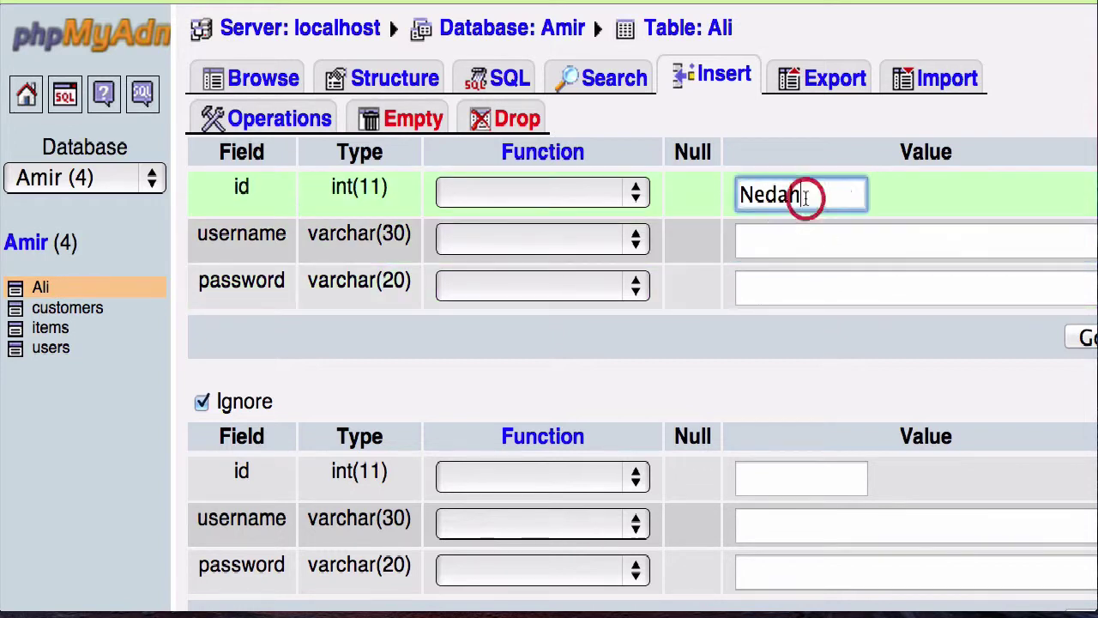
pyautogui.press('BackSpace')
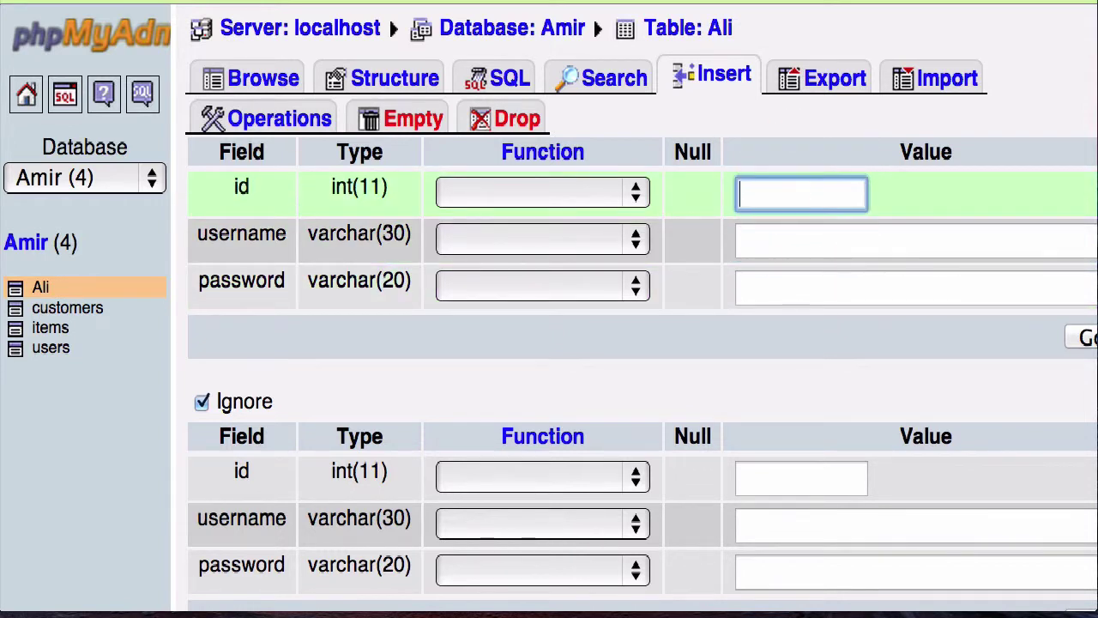
pyautogui.click(828, 237)
pyautogui.hotkey('ctrl', 'v')
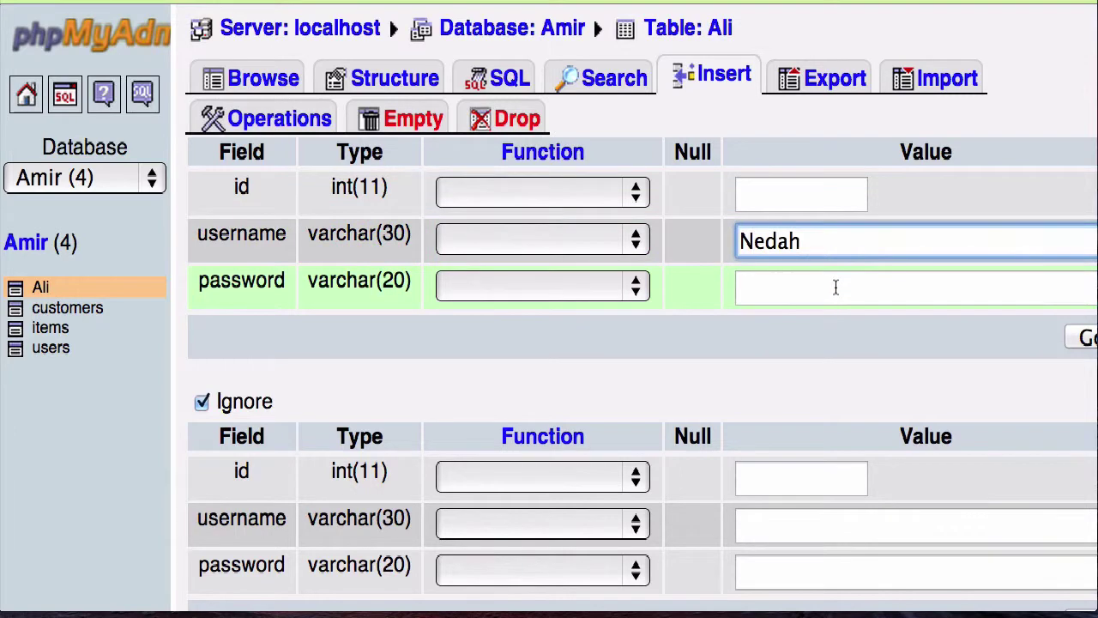
pyautogui.click(836, 288)
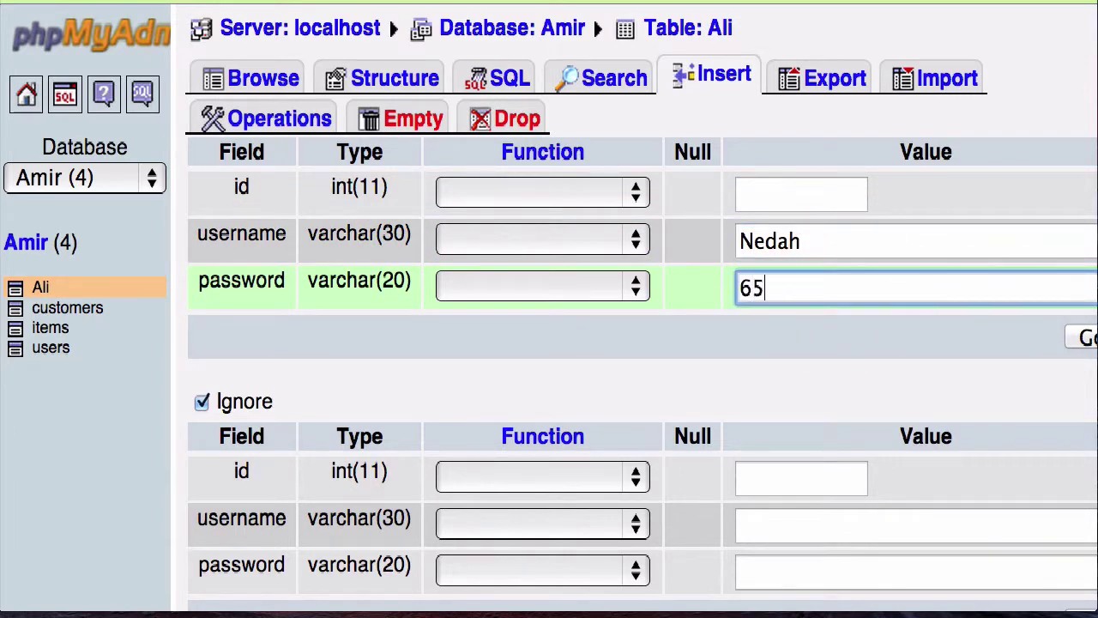
pyautogui.click(1077, 340)
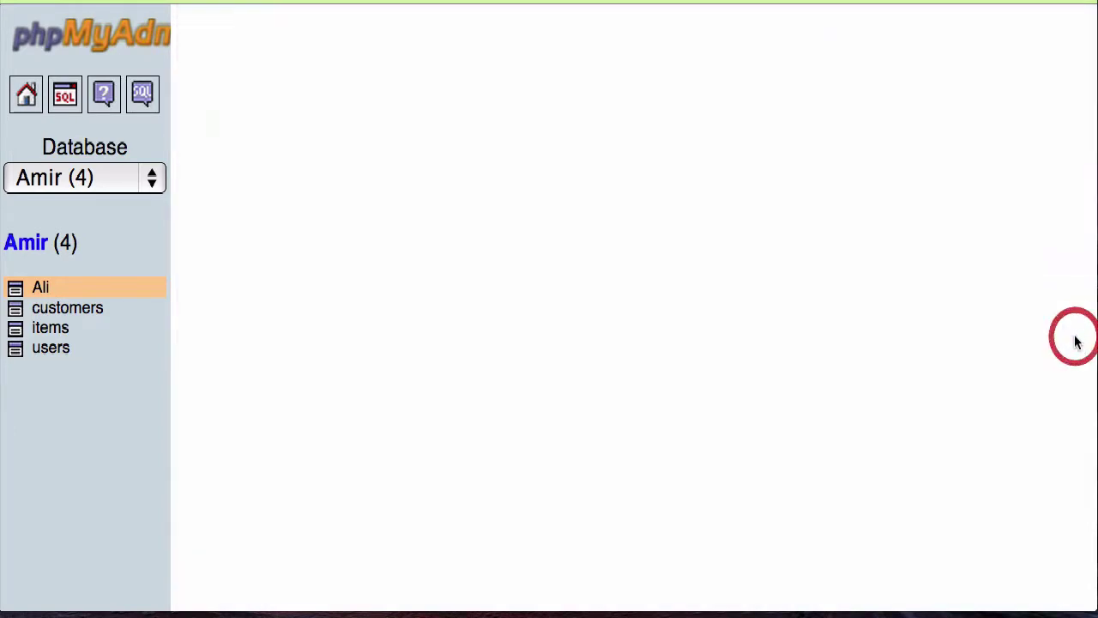
pyautogui.scroll(-1, 718, 375)
# Browse Ali's two stored rows, then open the database's table list
pyautogui.click(45, 292)
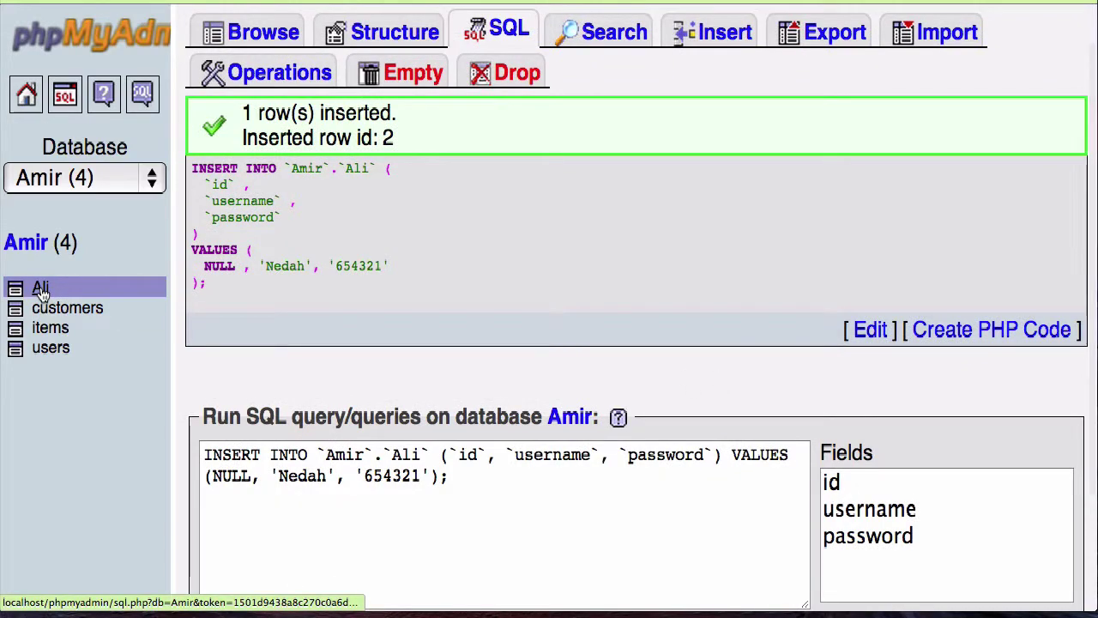
pyautogui.scroll(-2, 399, 431)
pyautogui.scroll(-1, 400, 431)
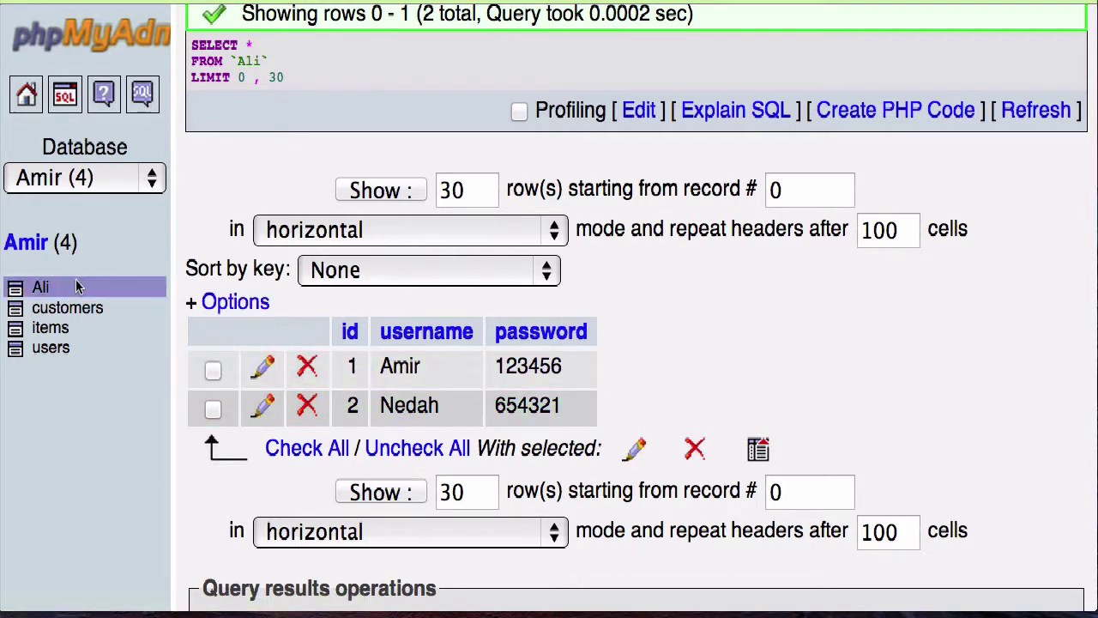
pyautogui.scroll(3, 229, 293)
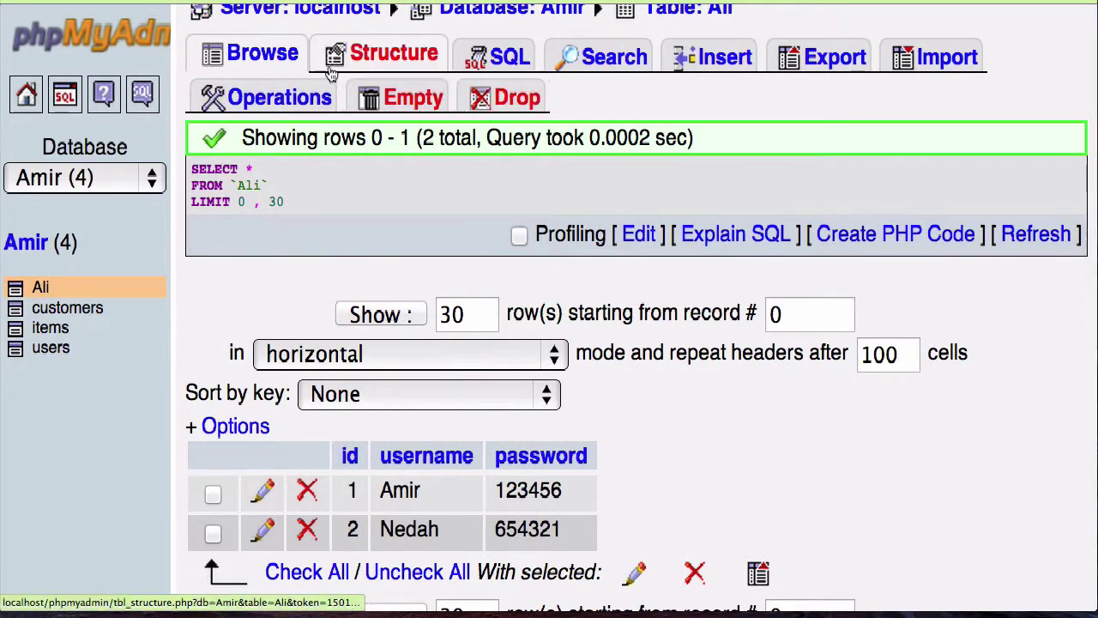
pyautogui.click(71, 289)
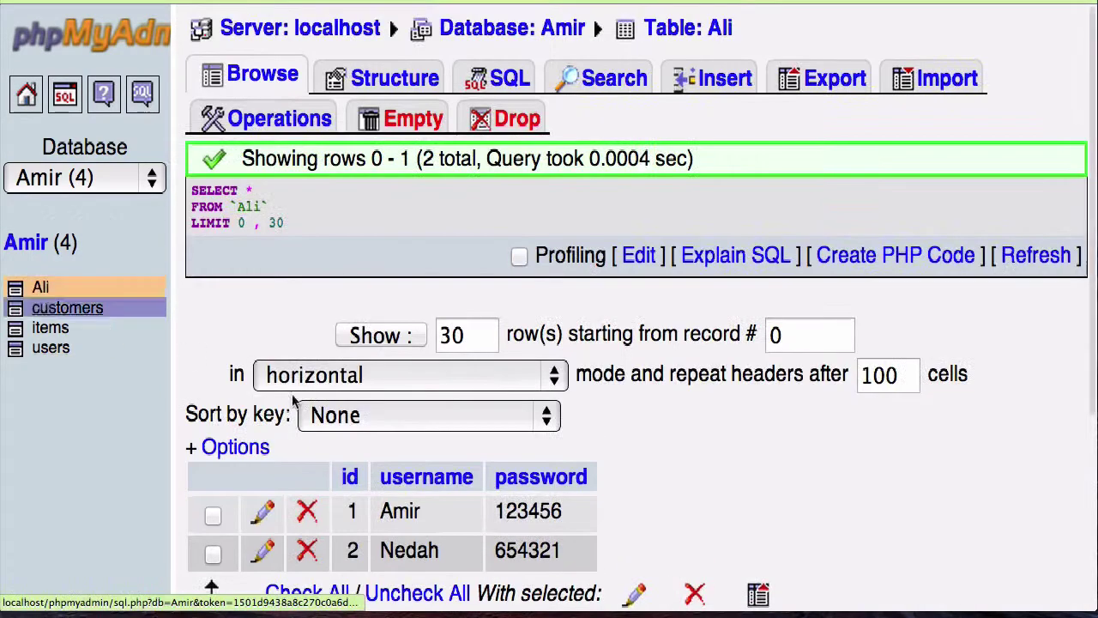
pyautogui.scroll(-3, 452, 445)
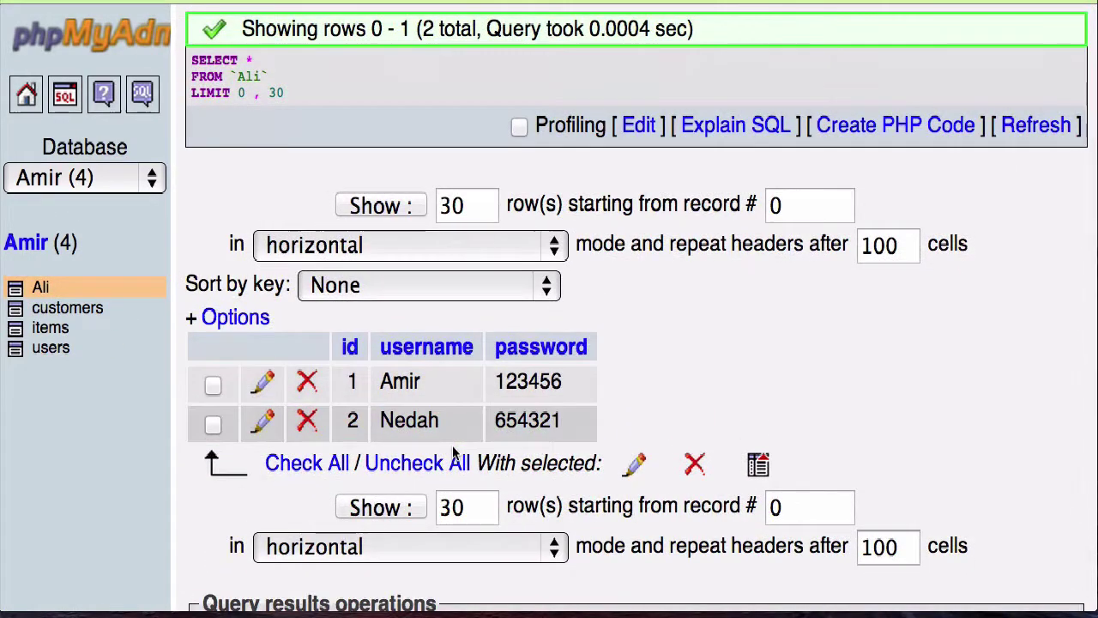
pyautogui.scroll(3, 454, 452)
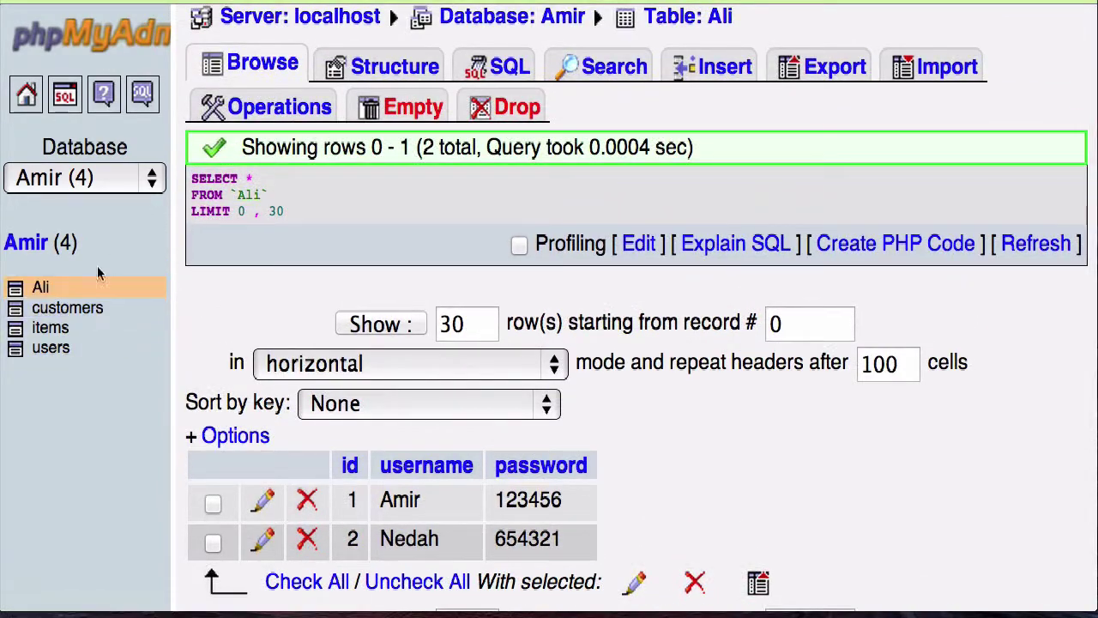
pyautogui.click(39, 243)
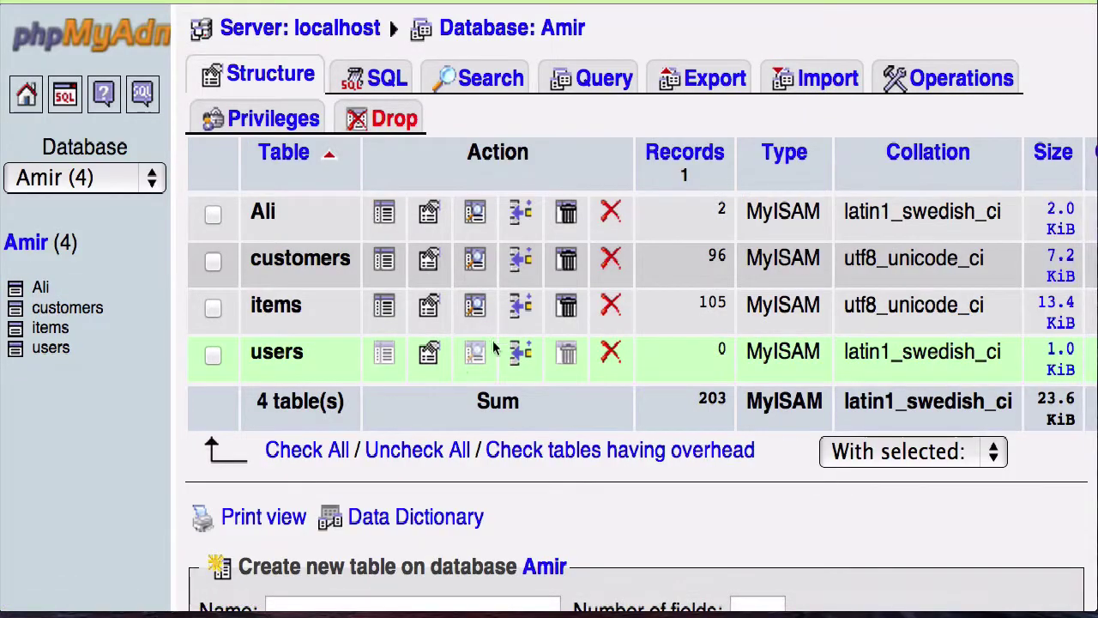
# Open Ali's rows using the Browse action in its table-list row
pyautogui.click(258, 214)
pyautogui.click(258, 214)
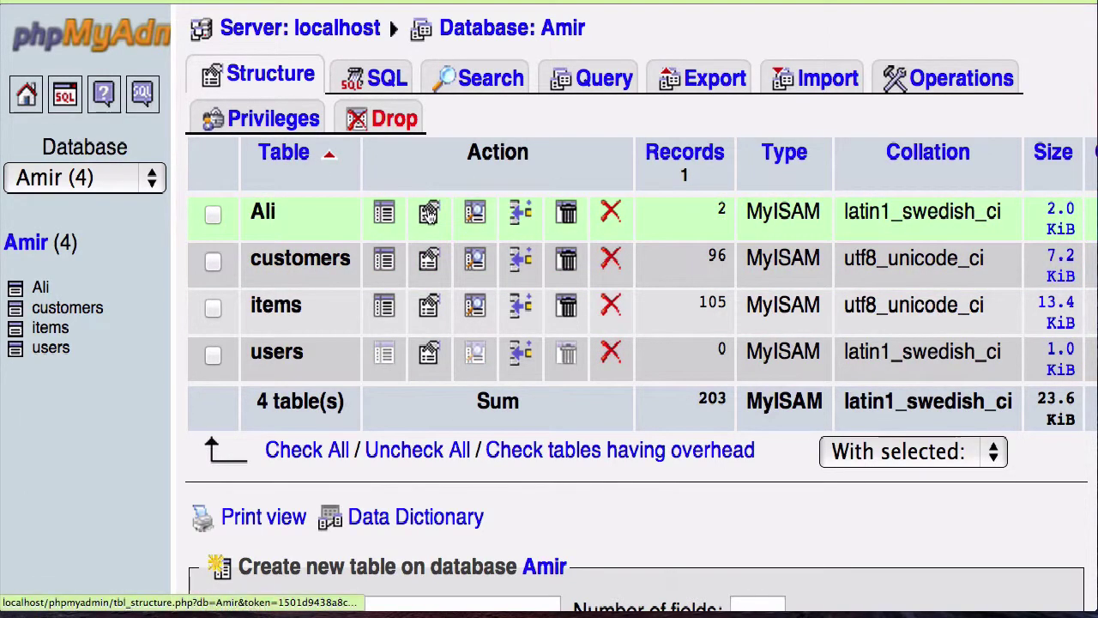
pyautogui.click(386, 213)
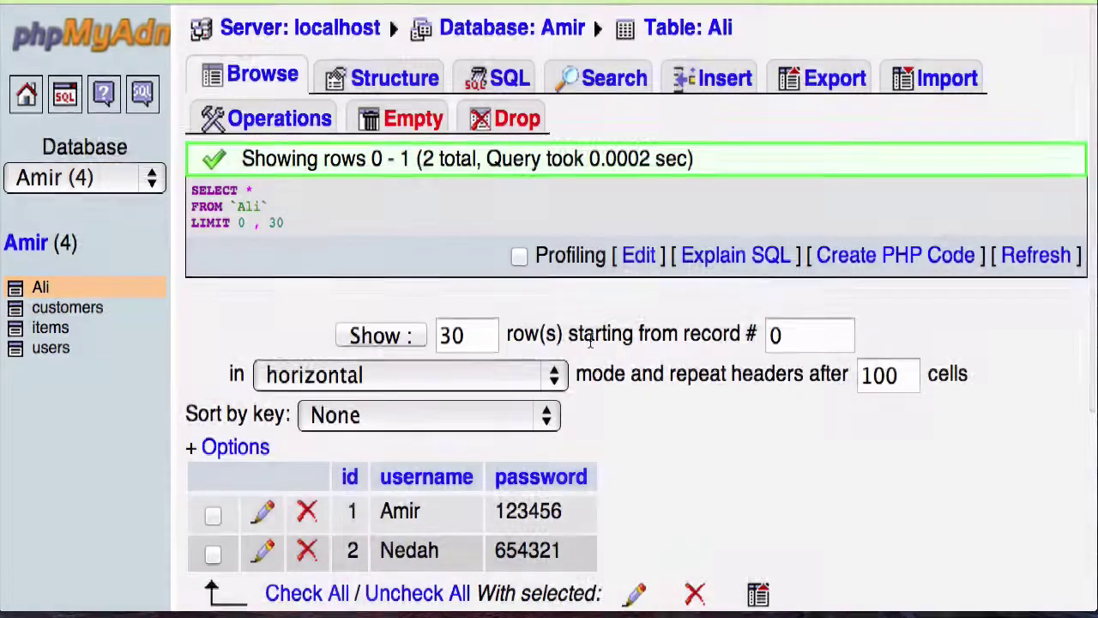